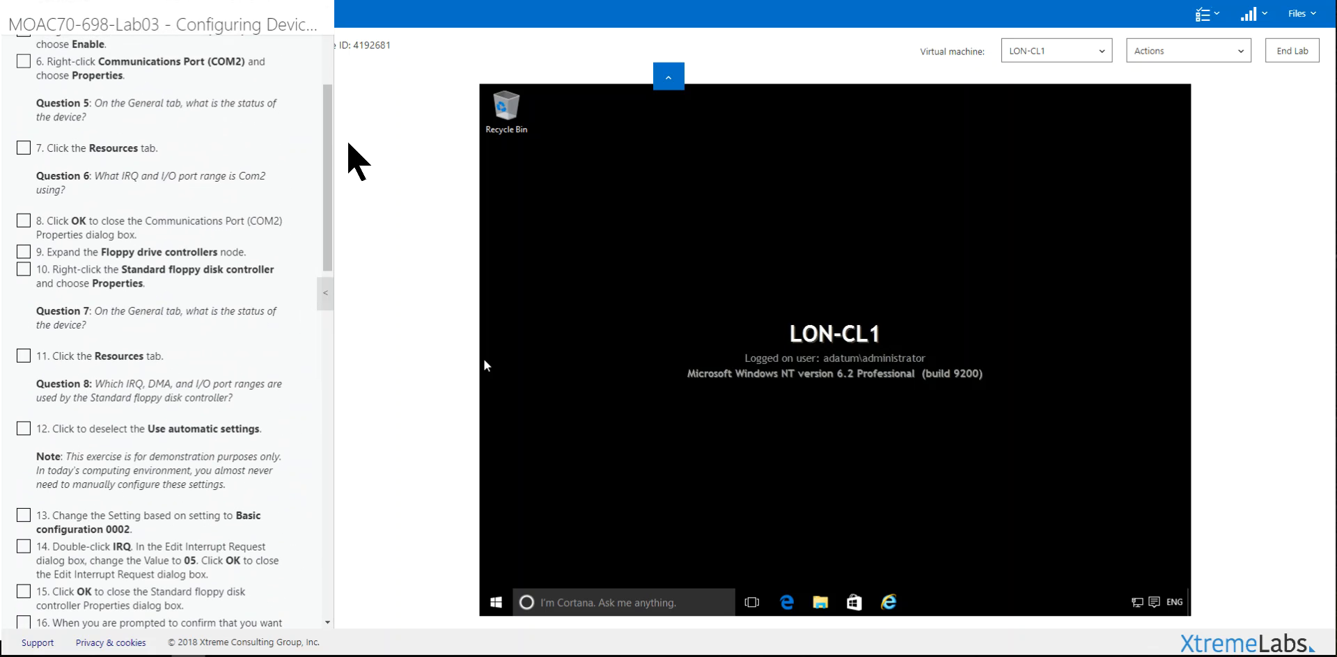
Step: Launch Device Manager on LON-CL1 from the Start button's context menu
{"action": "scroll", "coordinate": [335, 143], "scroll_direction": "up", "scroll_amount": 3}
{"action": "scroll", "coordinate": [341, 88], "scroll_direction": "up", "scroll_amount": 1}
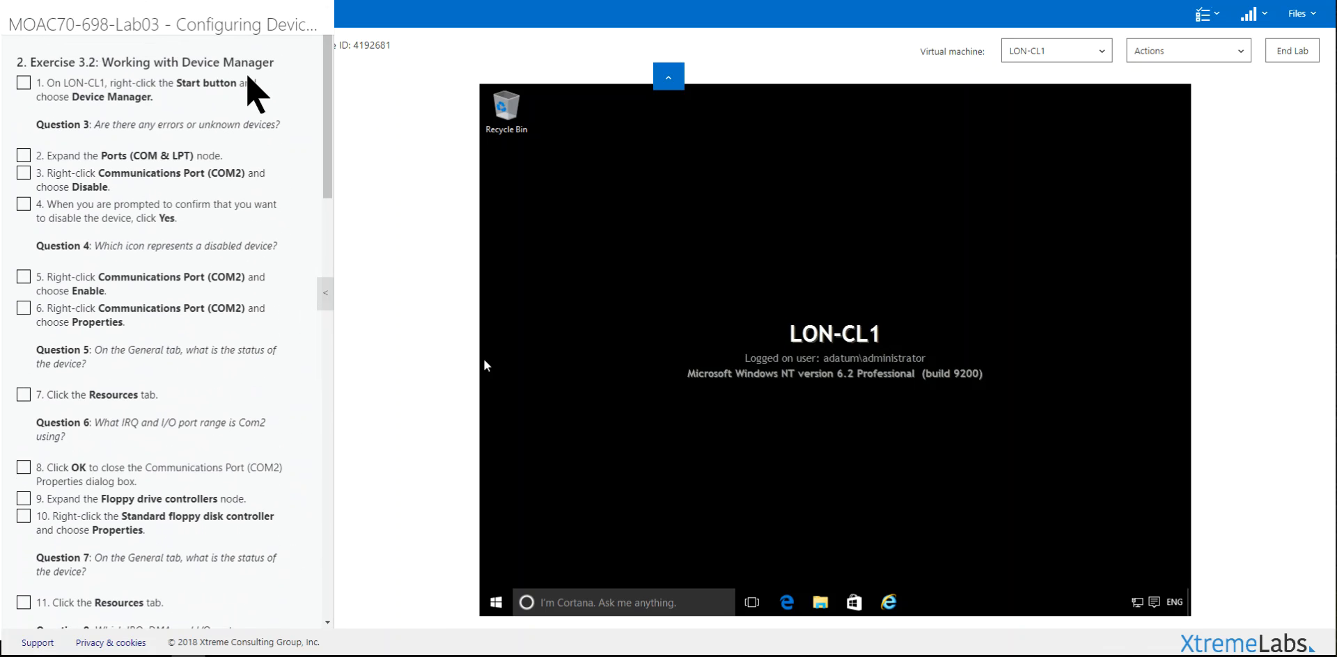
{"action": "right_click", "coordinate": [496, 603]}
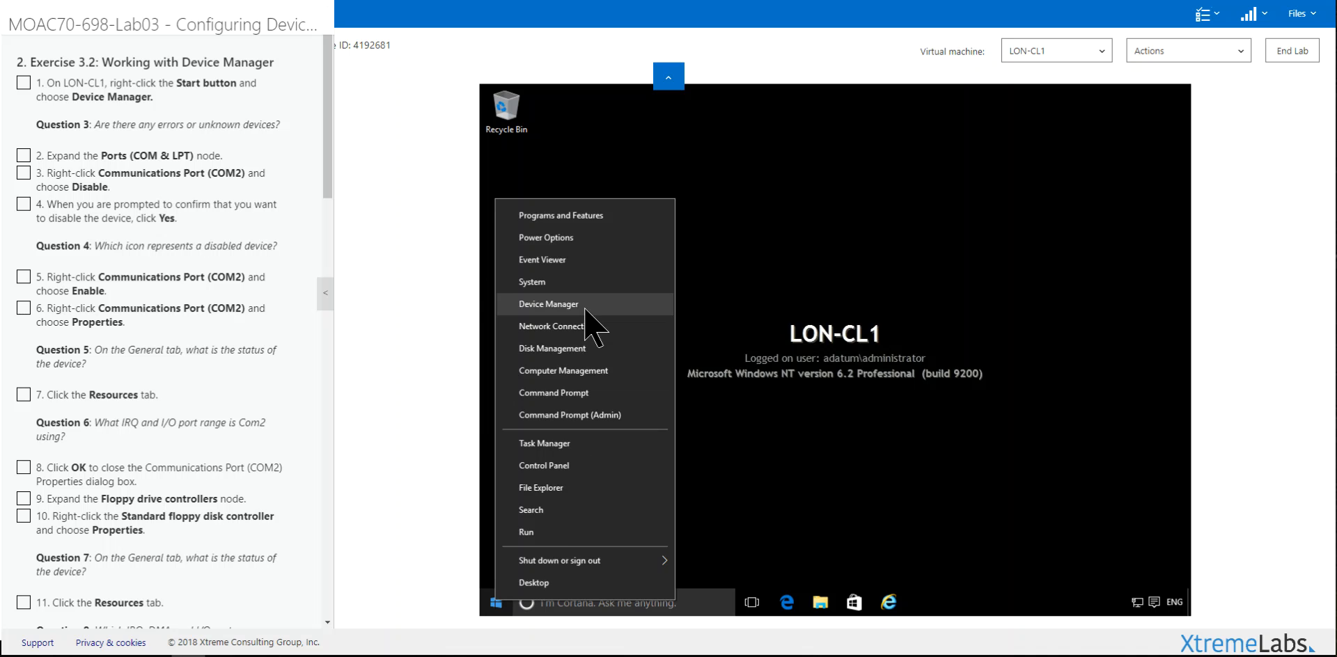
{"action": "left_click", "coordinate": [549, 304]}
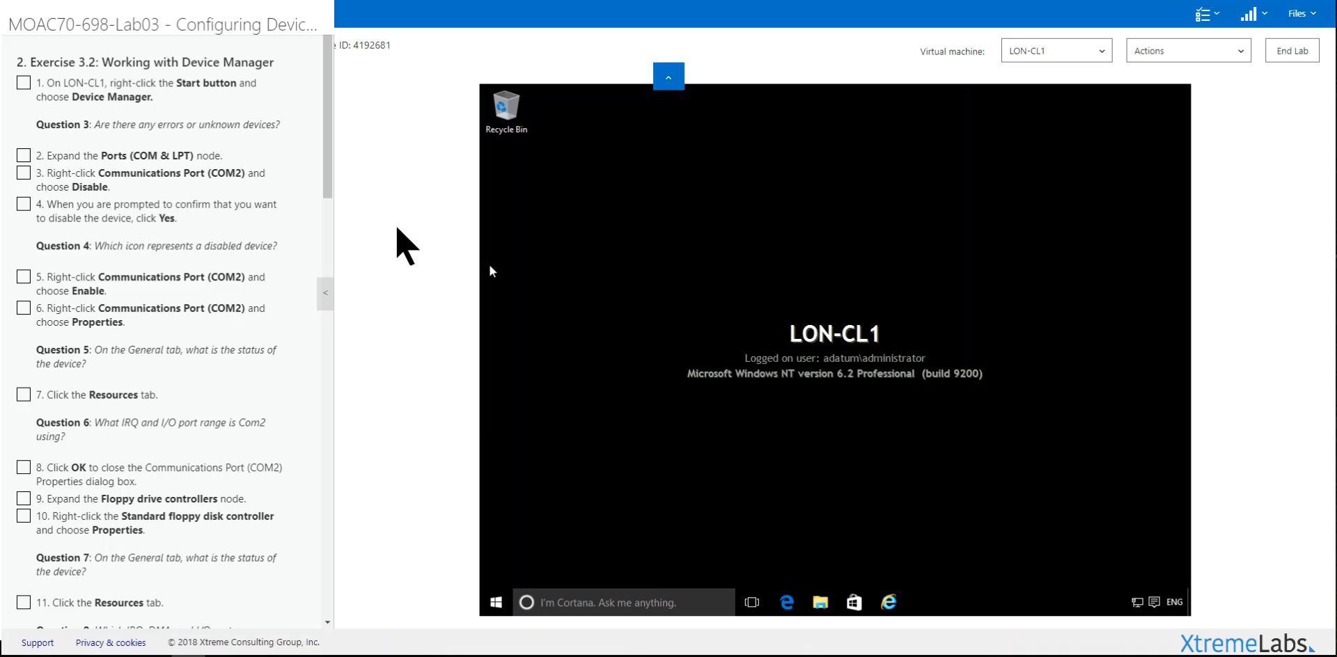
Step: Check off lab step 1 and scroll through the device tree
{"action": "left_click", "coordinate": [123, 105]}
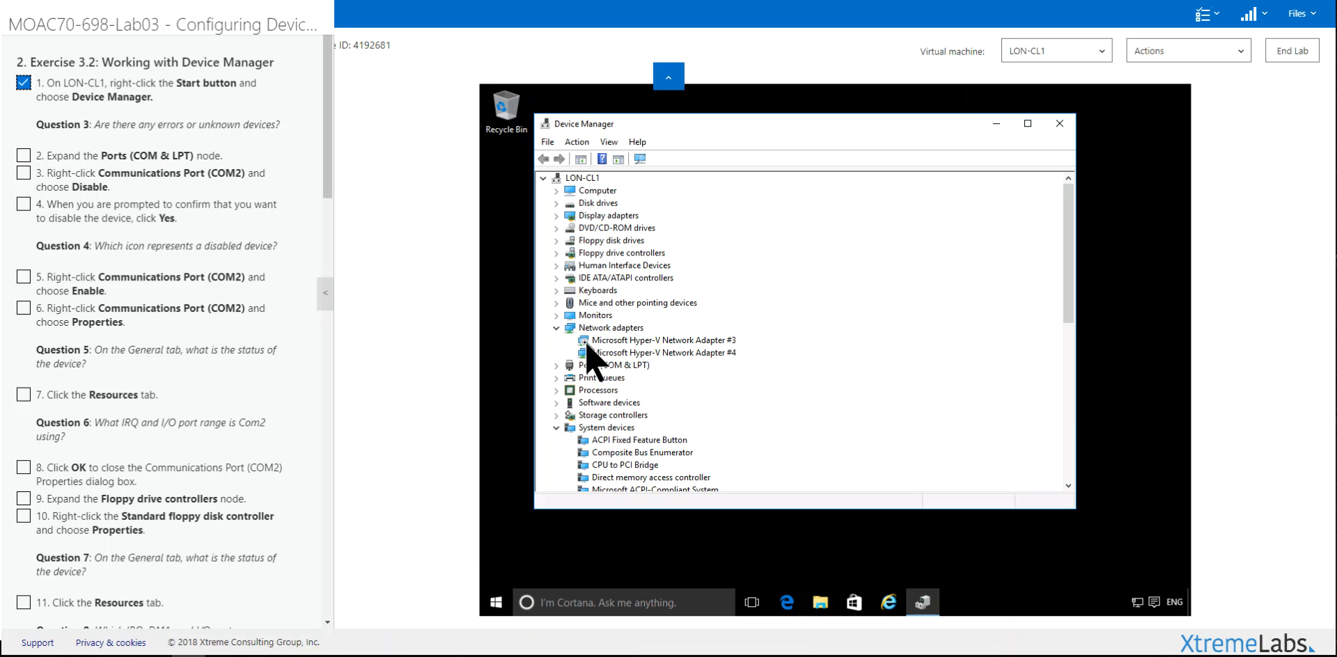
{"action": "scroll", "coordinate": [658, 412], "scroll_direction": "down", "scroll_amount": 2}
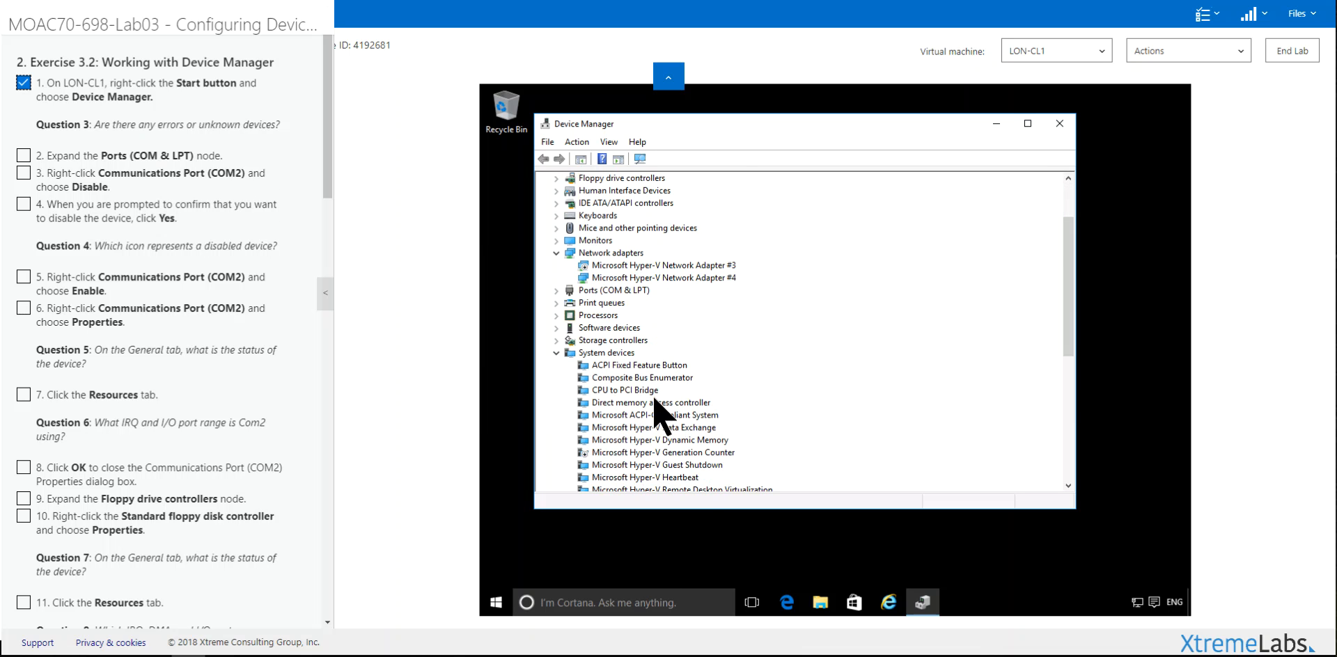
{"action": "scroll", "coordinate": [654, 400], "scroll_direction": "down", "scroll_amount": 2}
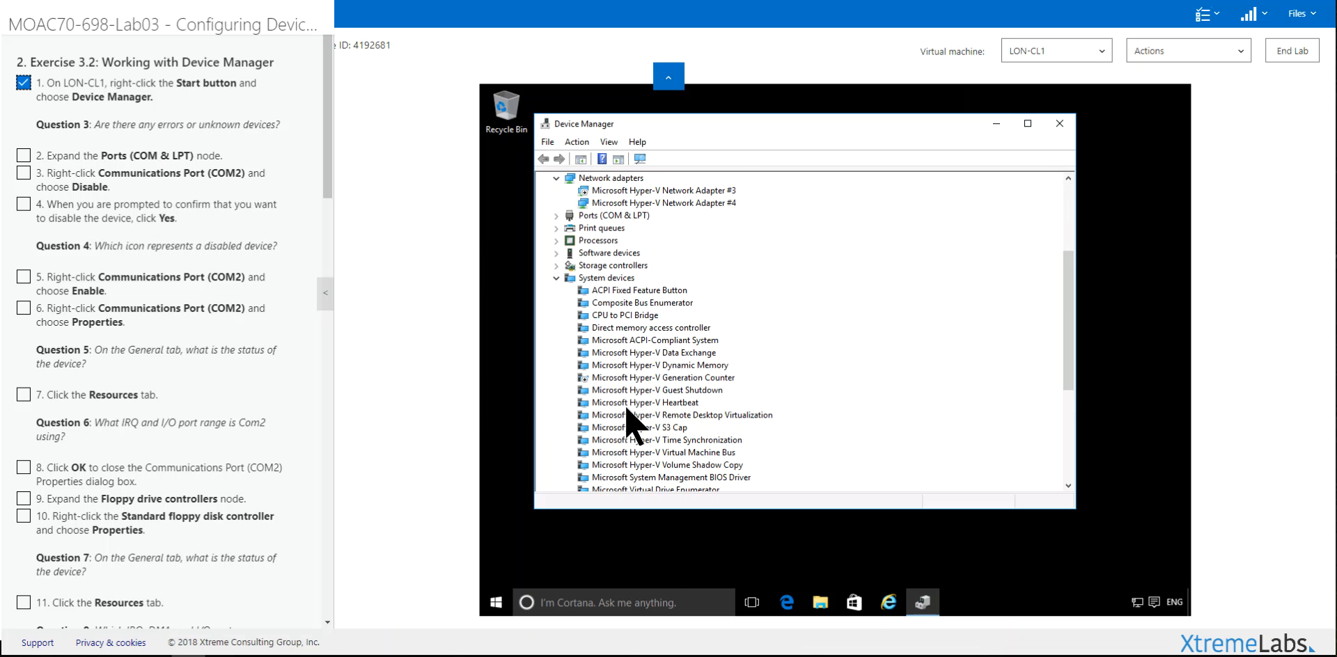
{"action": "scroll", "coordinate": [667, 417], "scroll_direction": "down", "scroll_amount": 3}
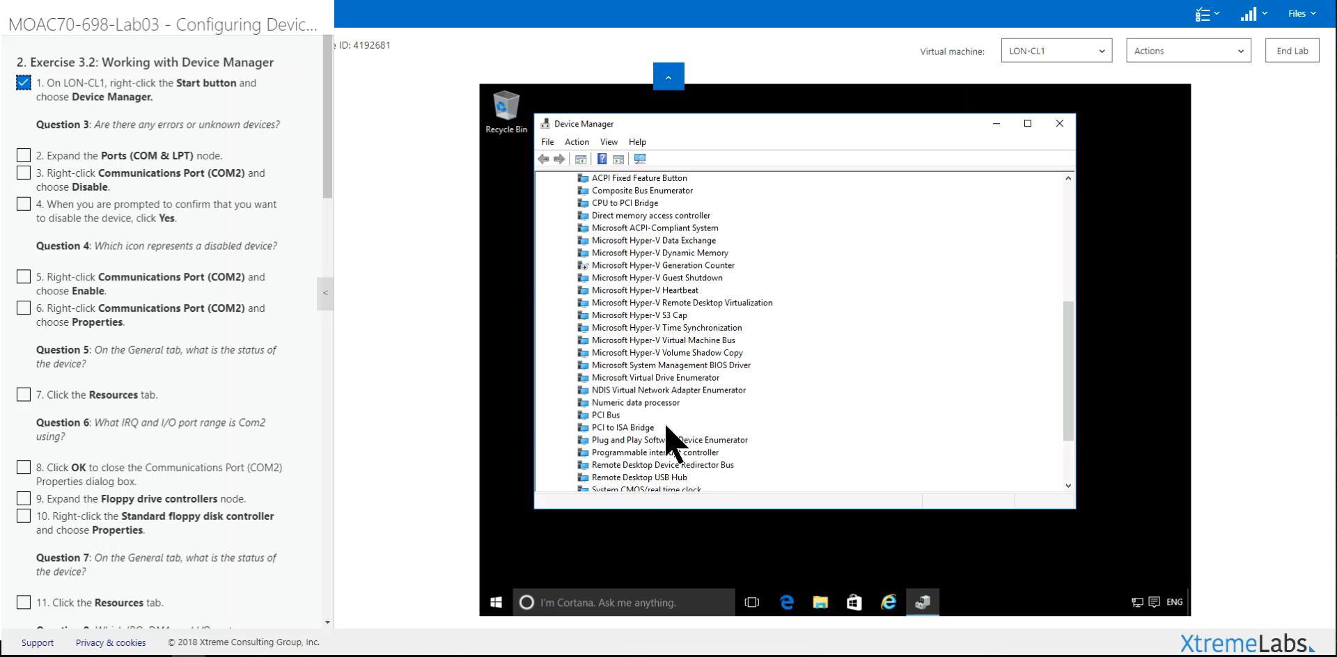
{"action": "scroll", "coordinate": [661, 428], "scroll_direction": "down", "scroll_amount": 3}
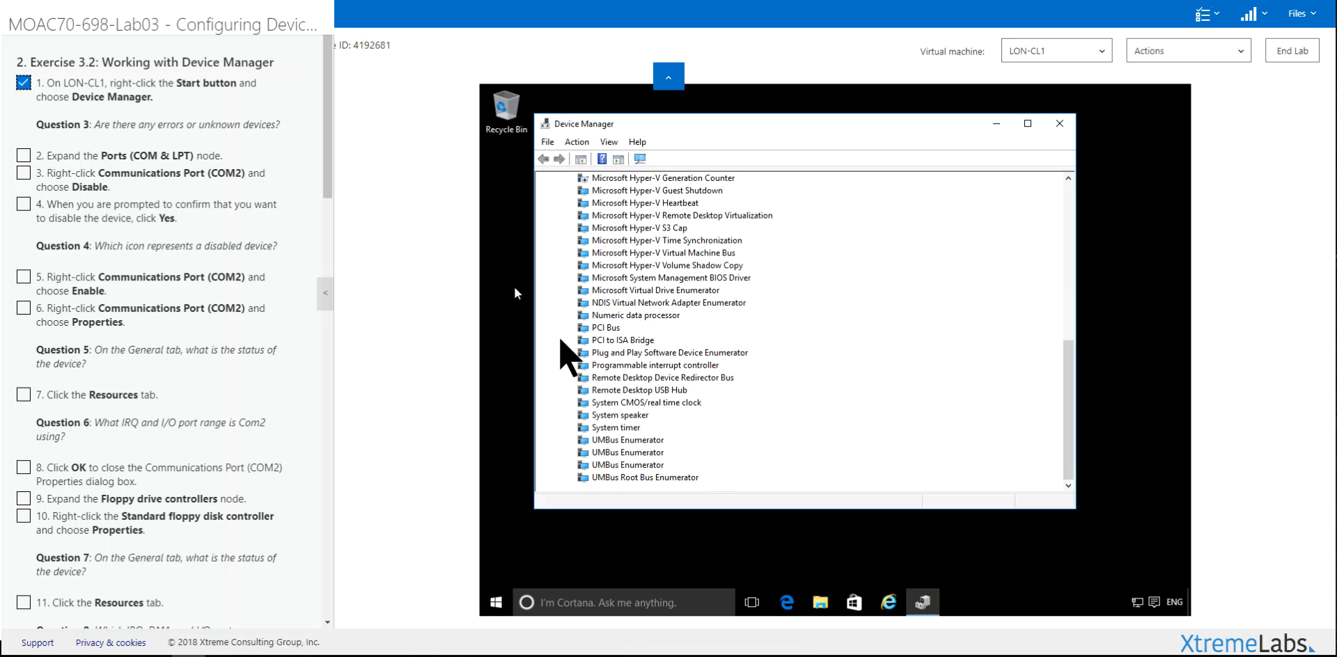
{"action": "scroll", "coordinate": [622, 364], "scroll_direction": "up", "scroll_amount": 3}
{"action": "scroll", "coordinate": [621, 362], "scroll_direction": "up", "scroll_amount": 3}
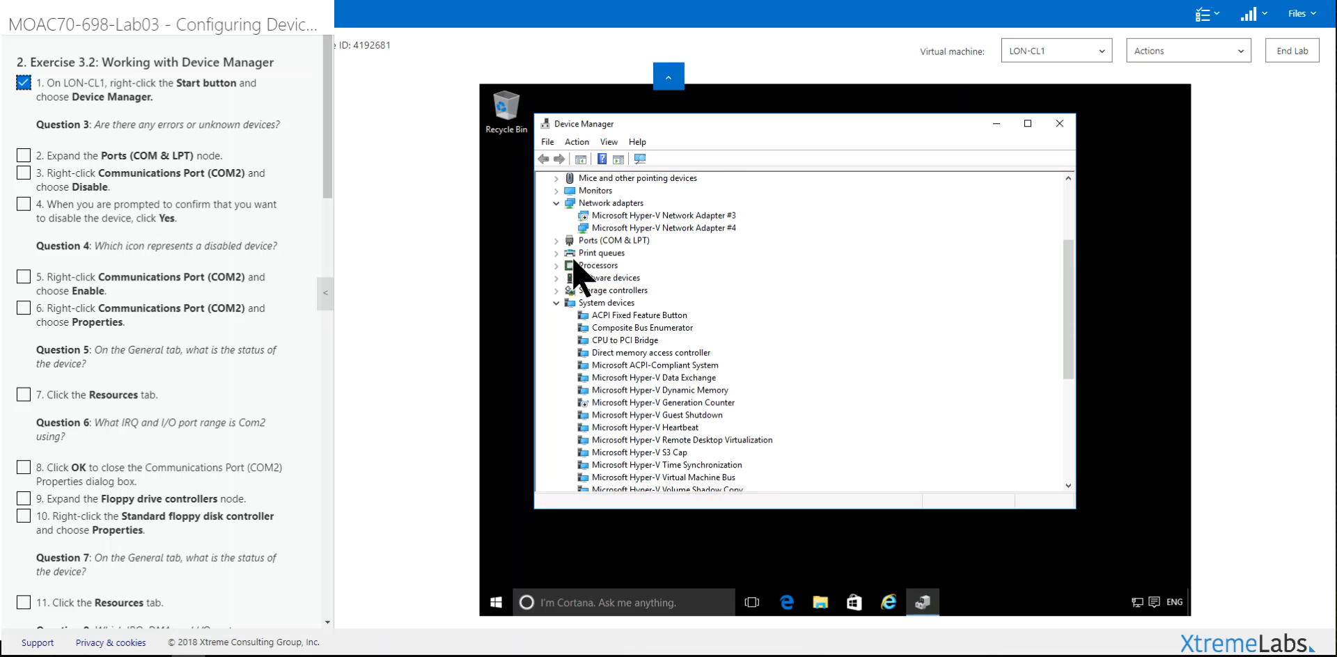
Step: Expand Ports (COM & LPT) and disable Communications Port (COM2), confirming with Yes
{"action": "left_click", "coordinate": [555, 241]}
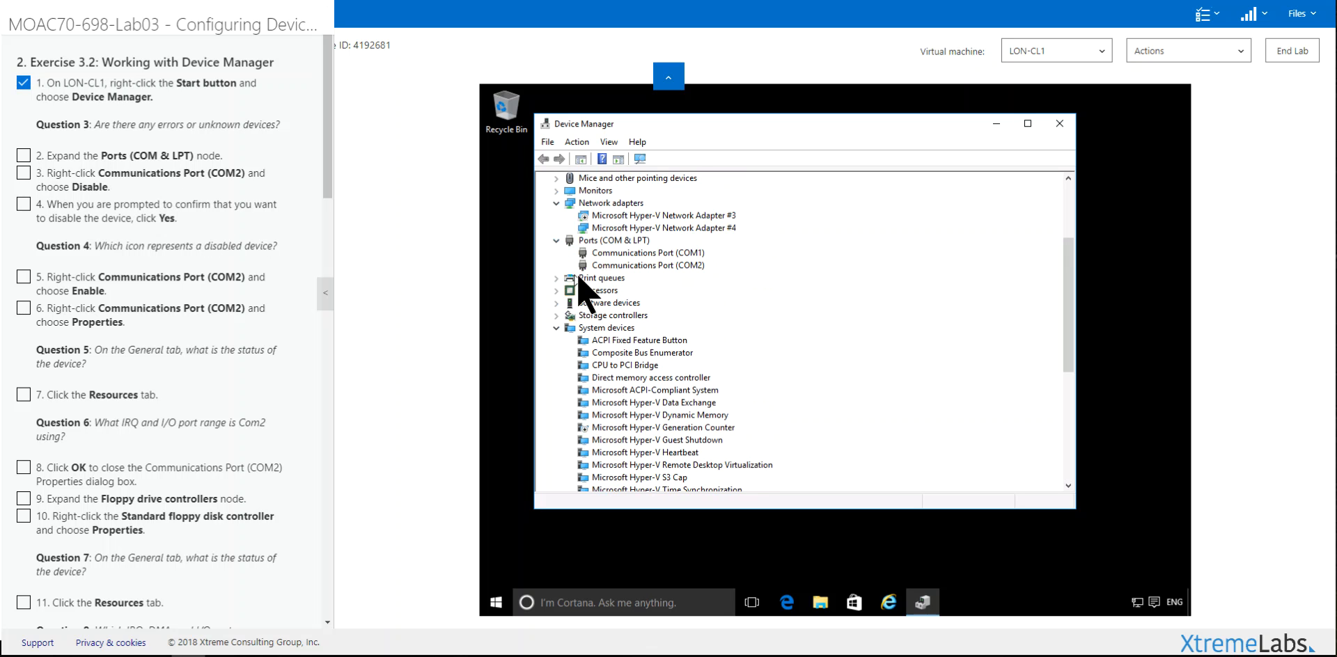
{"action": "left_click", "coordinate": [626, 266]}
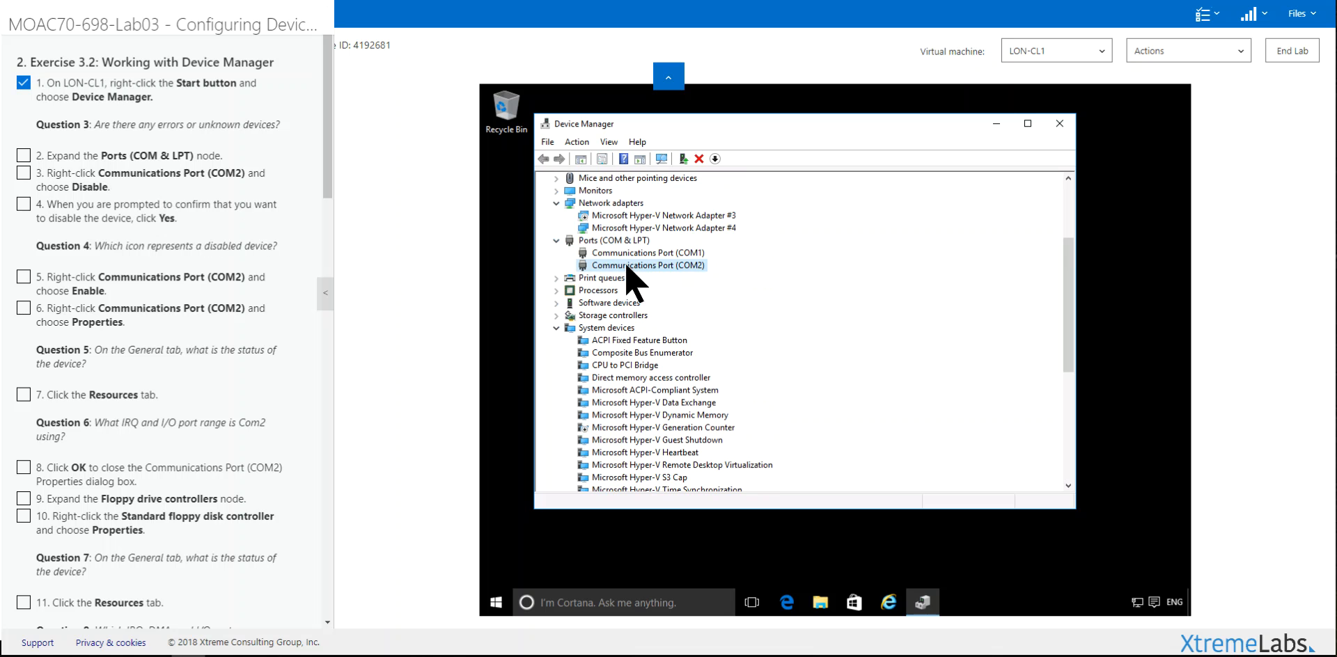
{"action": "right_click", "coordinate": [626, 266]}
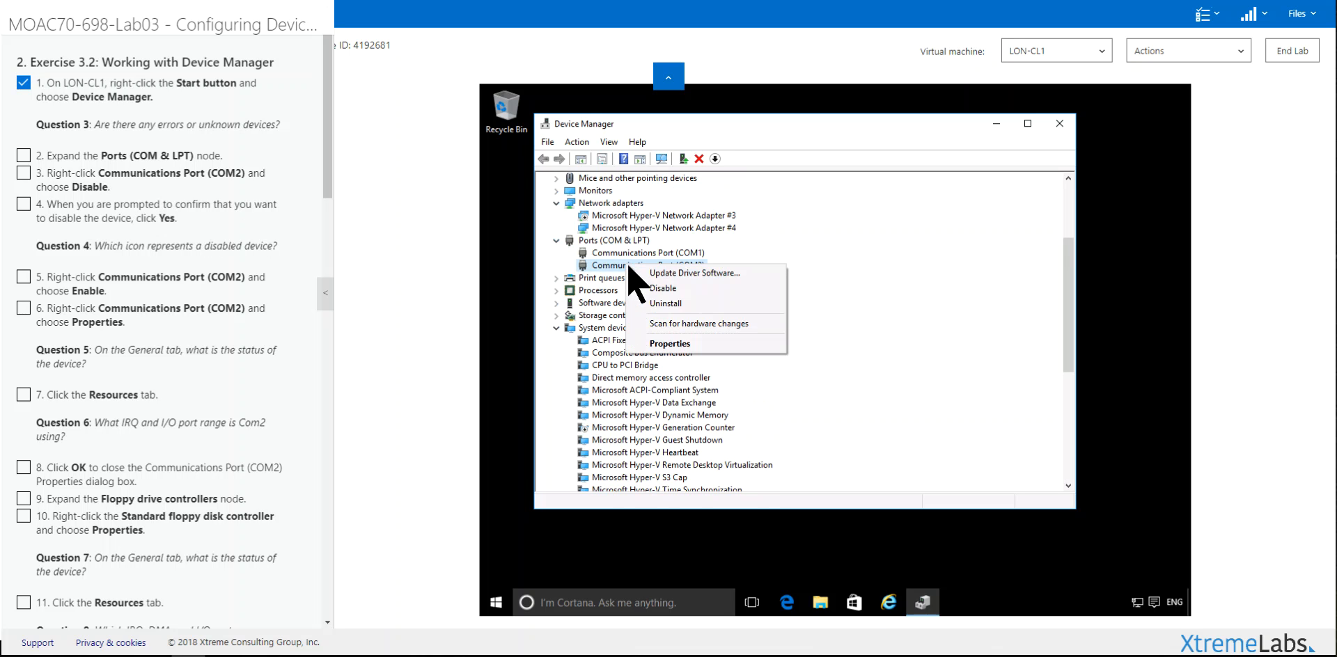
{"action": "left_click", "coordinate": [670, 288]}
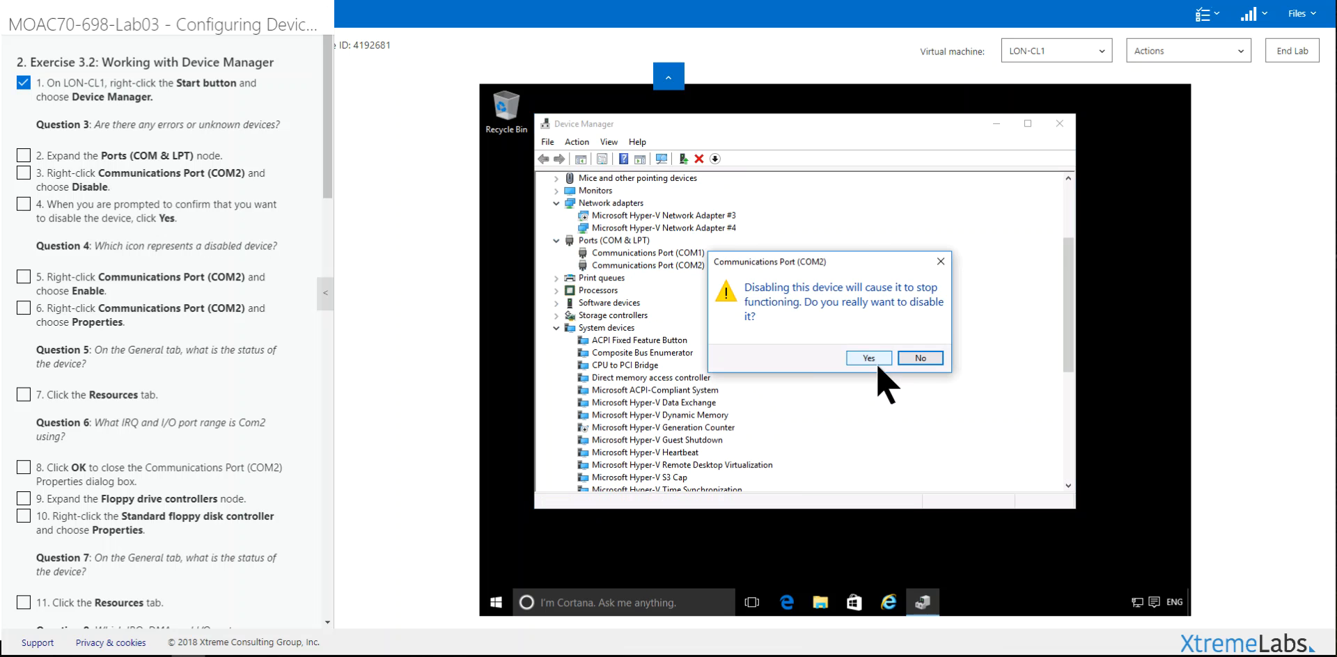
{"action": "left_click", "coordinate": [877, 365]}
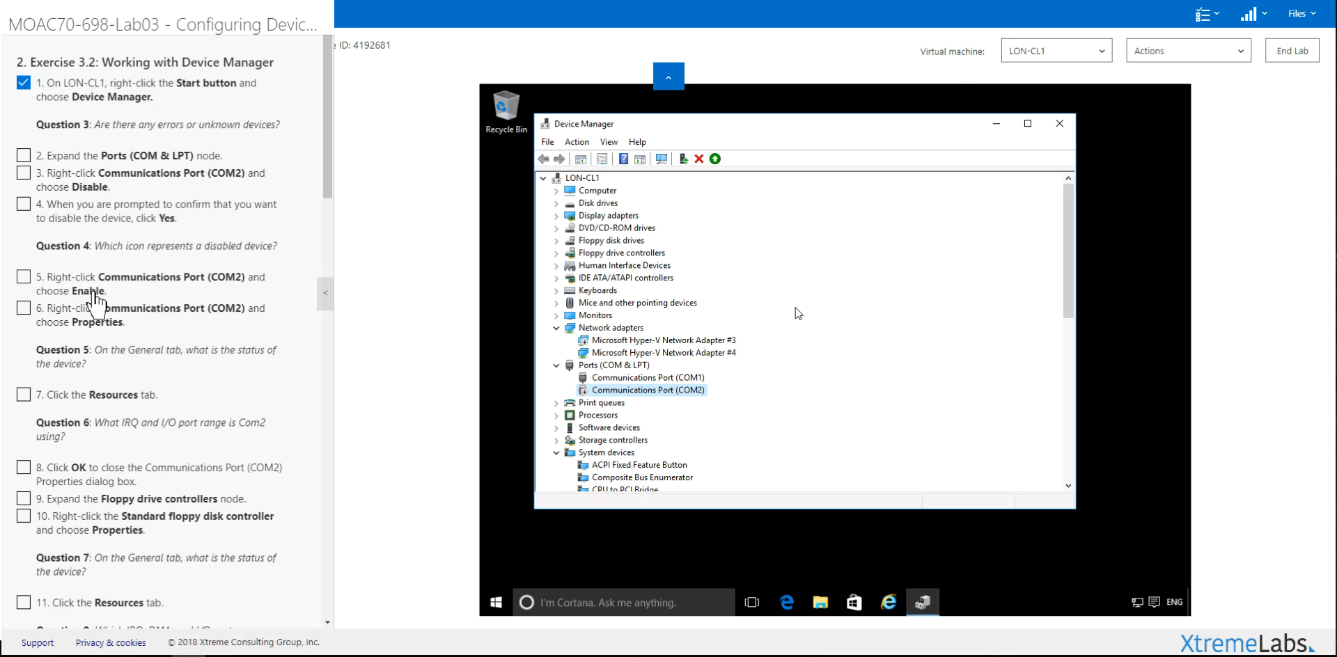
Step: Check off lab steps 2–4, re-enable Communications Port (COM2), then check off step 5
{"action": "left_click", "coordinate": [114, 159]}
{"action": "left_click", "coordinate": [115, 183]}
{"action": "left_click", "coordinate": [112, 223]}
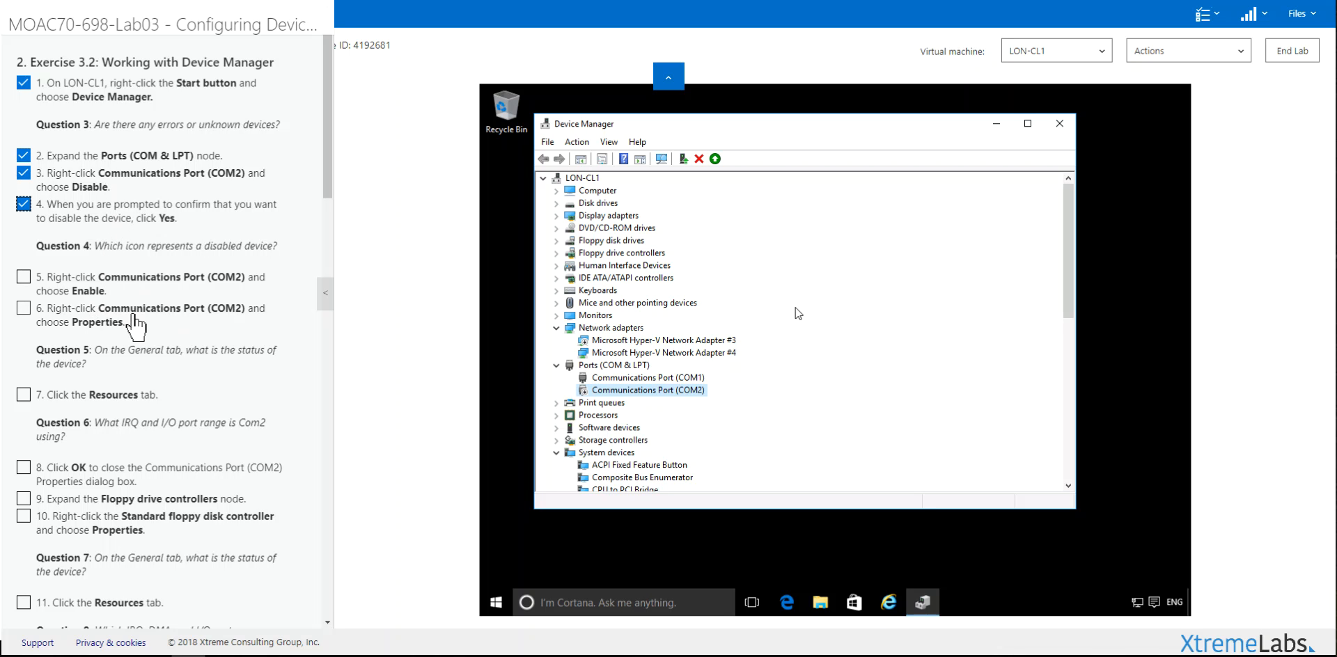
{"action": "right_click", "coordinate": [628, 394]}
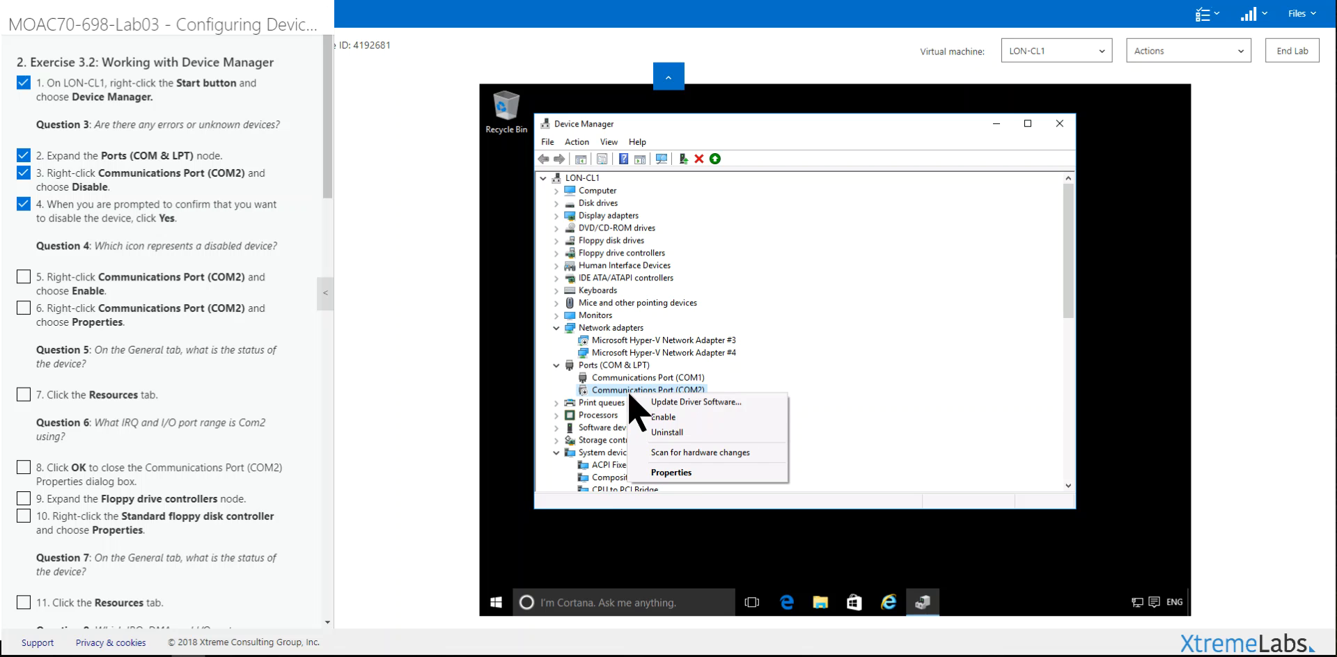
{"action": "left_click", "coordinate": [659, 415]}
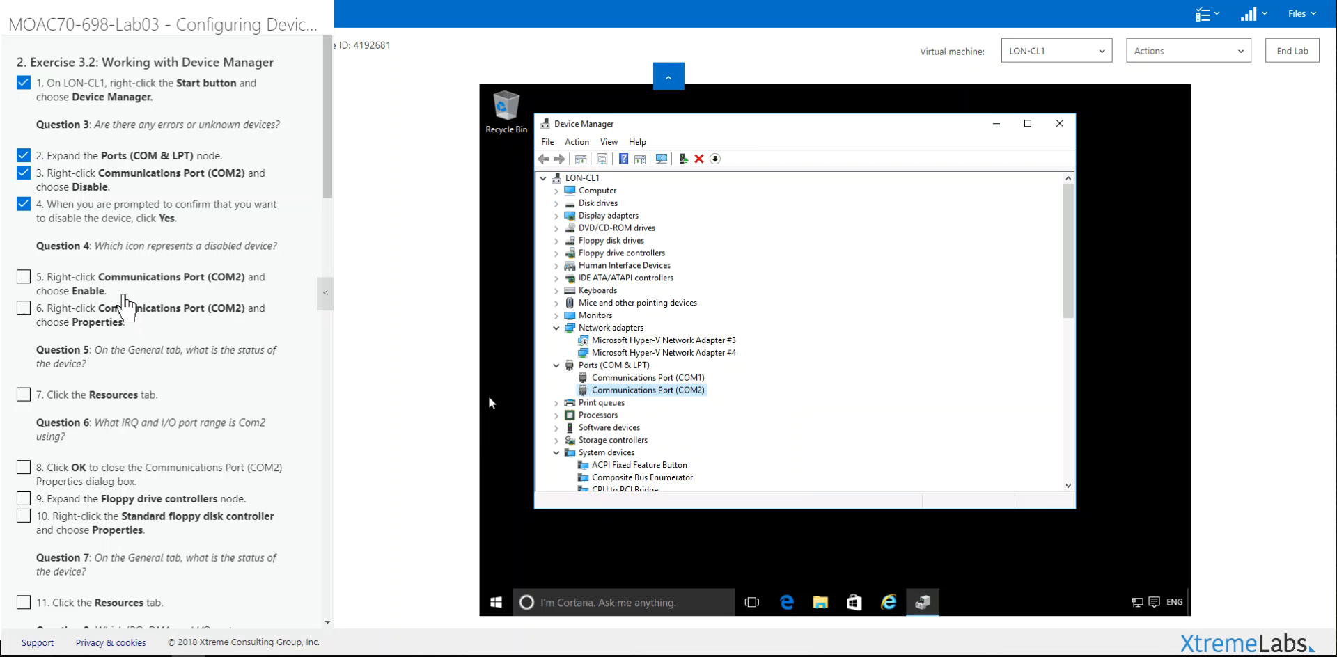
{"action": "left_click", "coordinate": [130, 286]}
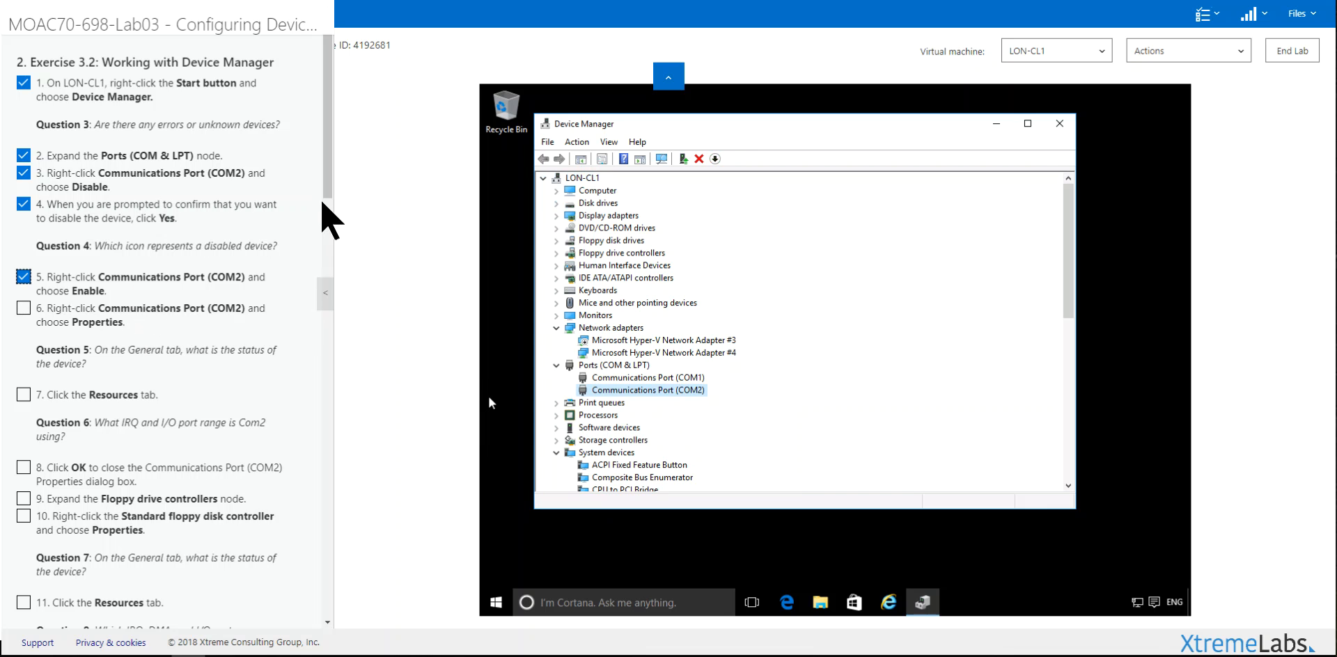
{"action": "scroll", "coordinate": [326, 201], "scroll_direction": "down", "scroll_amount": 2}
{"action": "scroll", "coordinate": [326, 208], "scroll_direction": "down", "scroll_amount": 5}
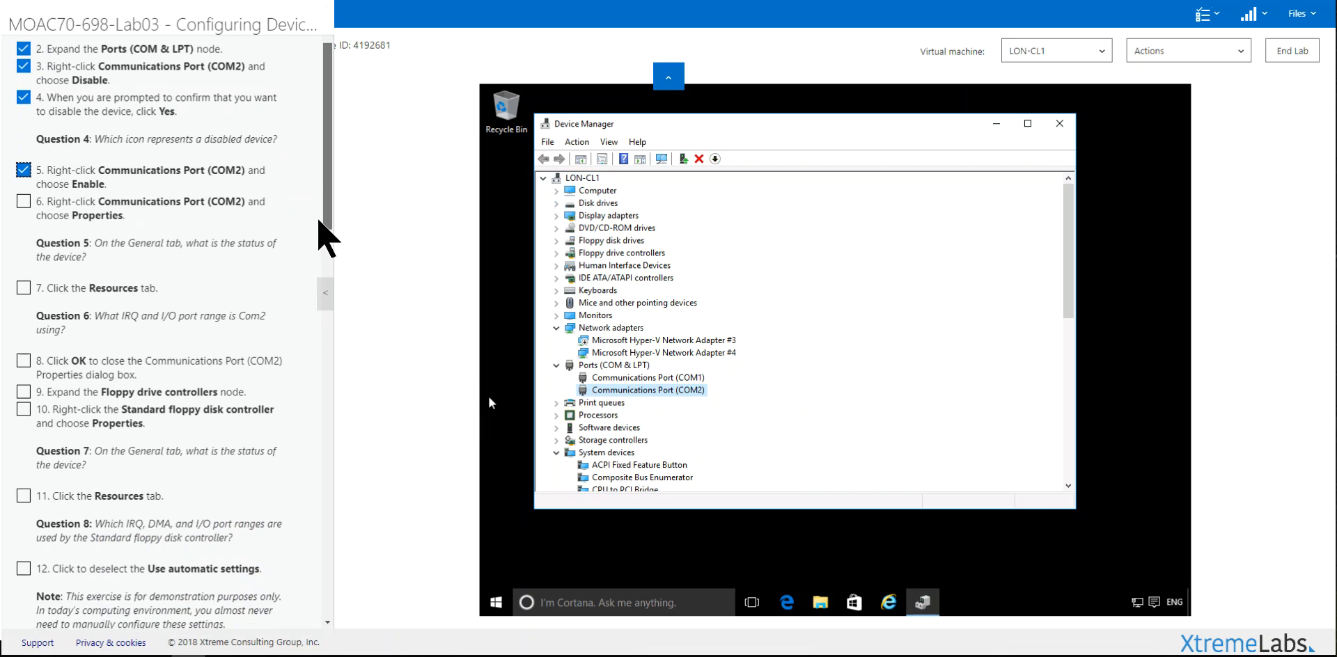
Step: Review COM2's properties and resources (IRQ 03, I/O 02F8–02FF), check off step 6, then close
{"action": "right_click", "coordinate": [630, 394]}
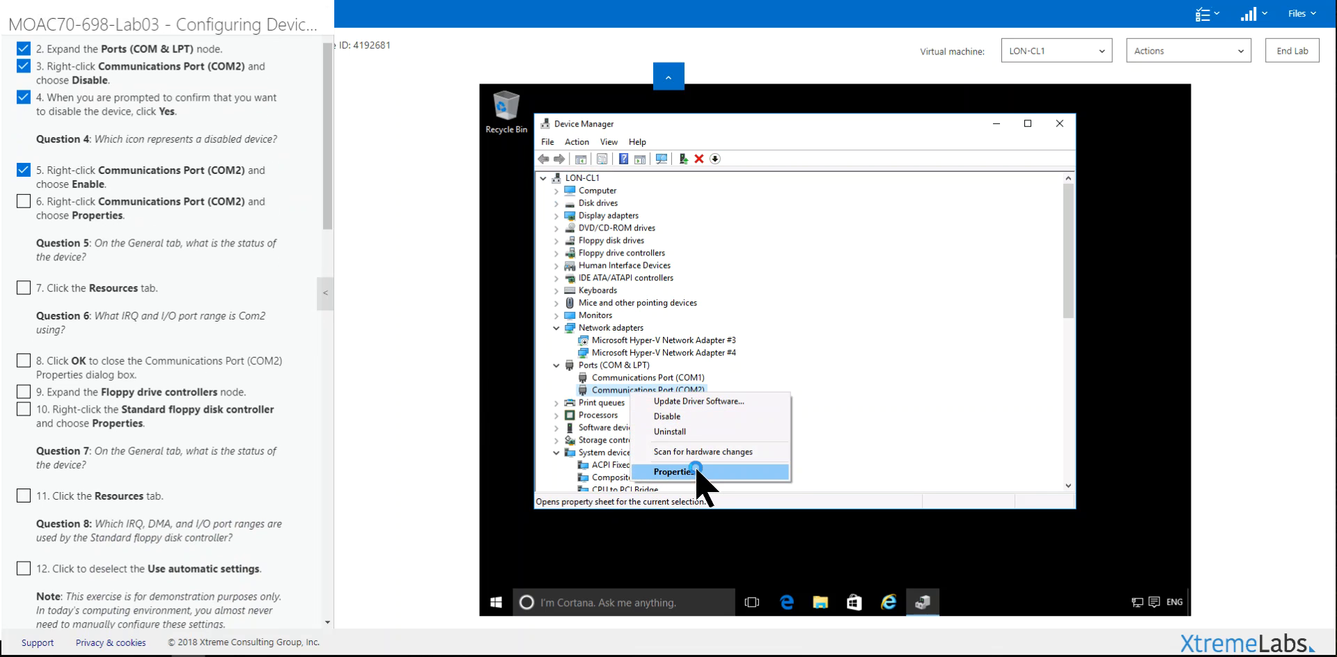
{"action": "left_click", "coordinate": [674, 472]}
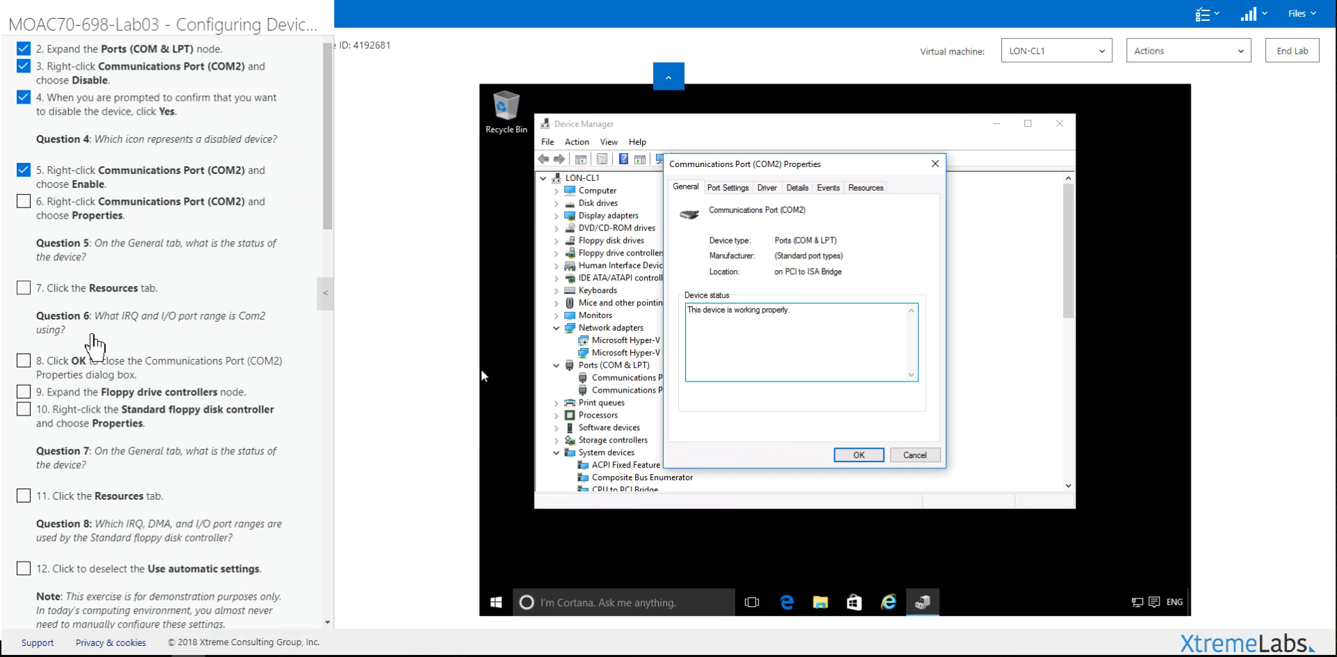
{"action": "left_click", "coordinate": [125, 215]}
{"action": "left_click", "coordinate": [865, 187]}
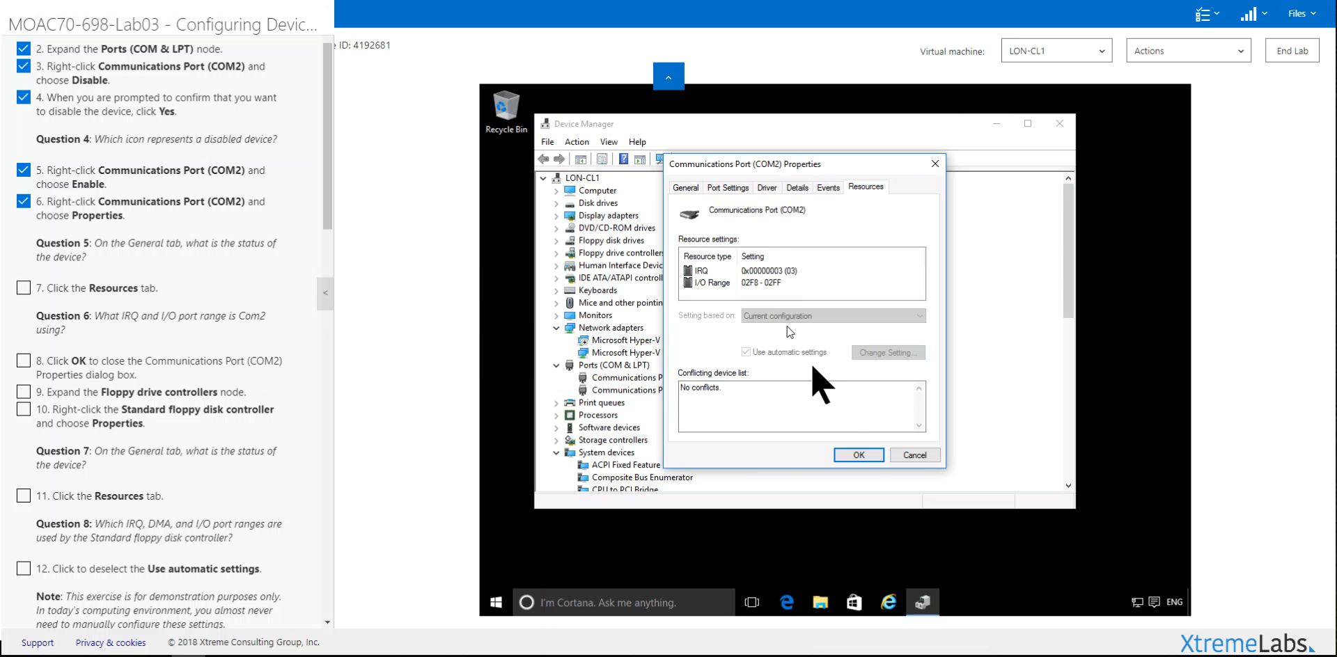
{"action": "left_click", "coordinate": [858, 454]}
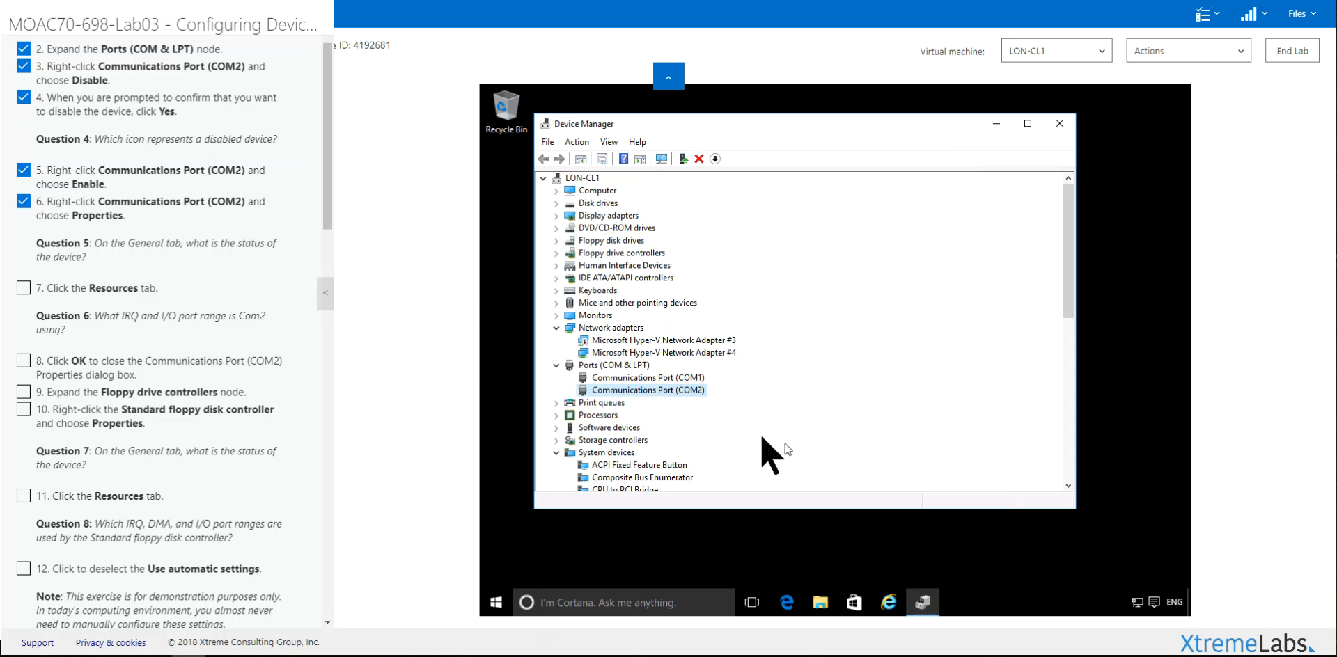
Step: Show the Standard floppy disk controller's resources: IRQ 06, DMA 02, I/O 03F0–03F5
{"action": "left_click", "coordinate": [556, 254]}
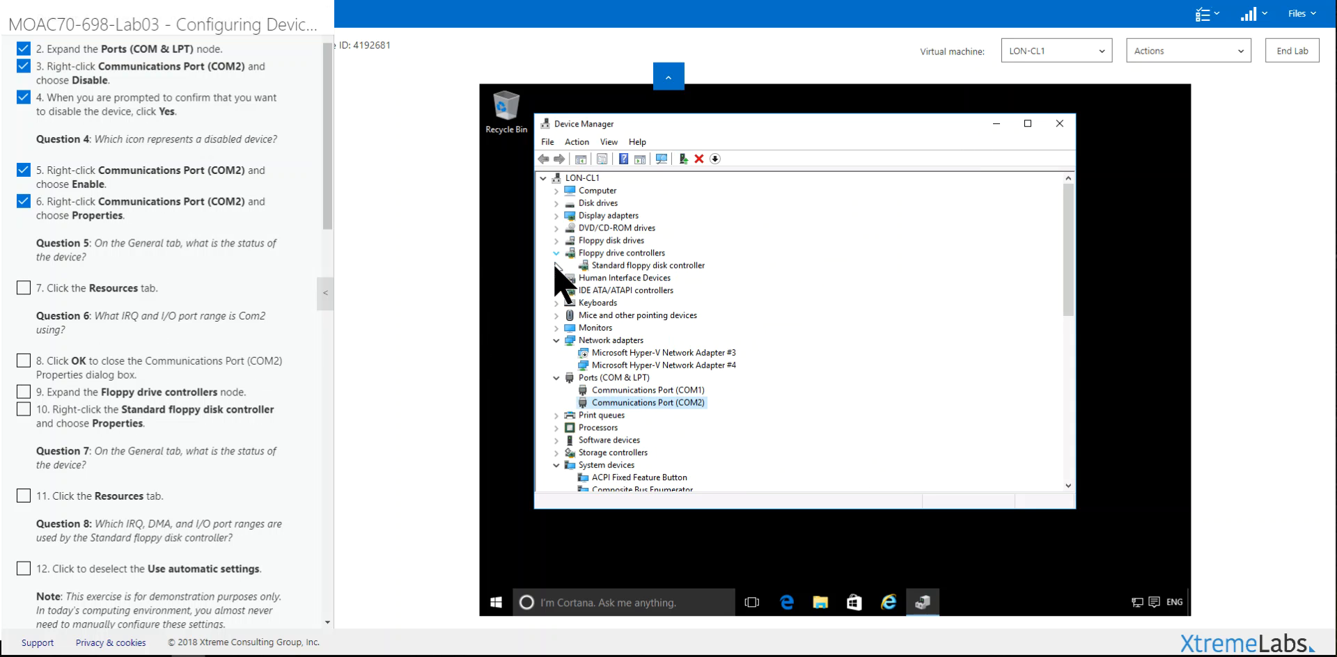
{"action": "left_click", "coordinate": [618, 268]}
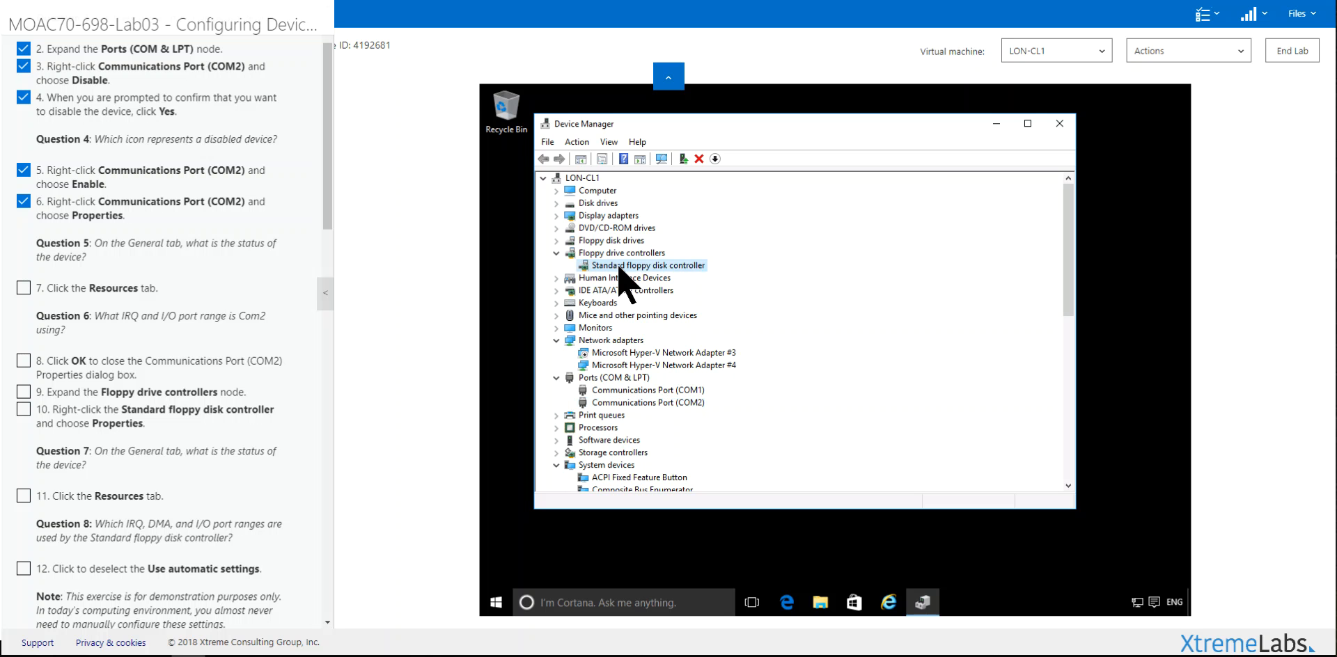
{"action": "right_click", "coordinate": [619, 271]}
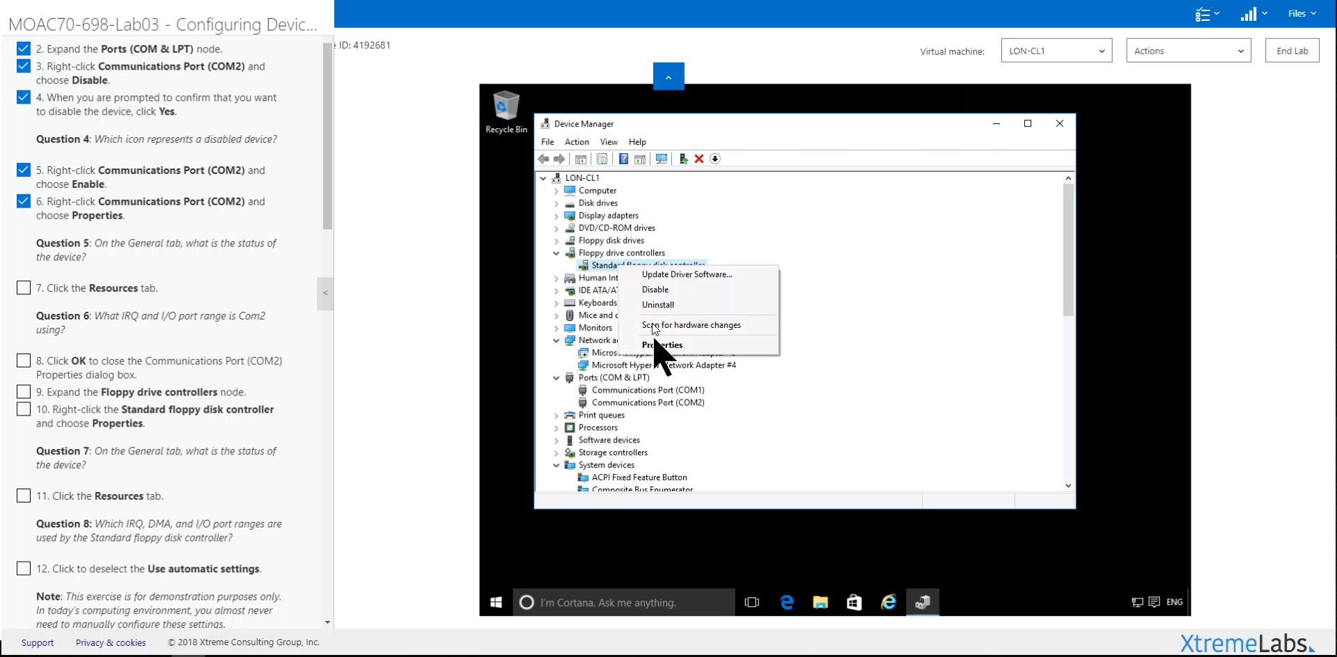
{"action": "left_click", "coordinate": [622, 347]}
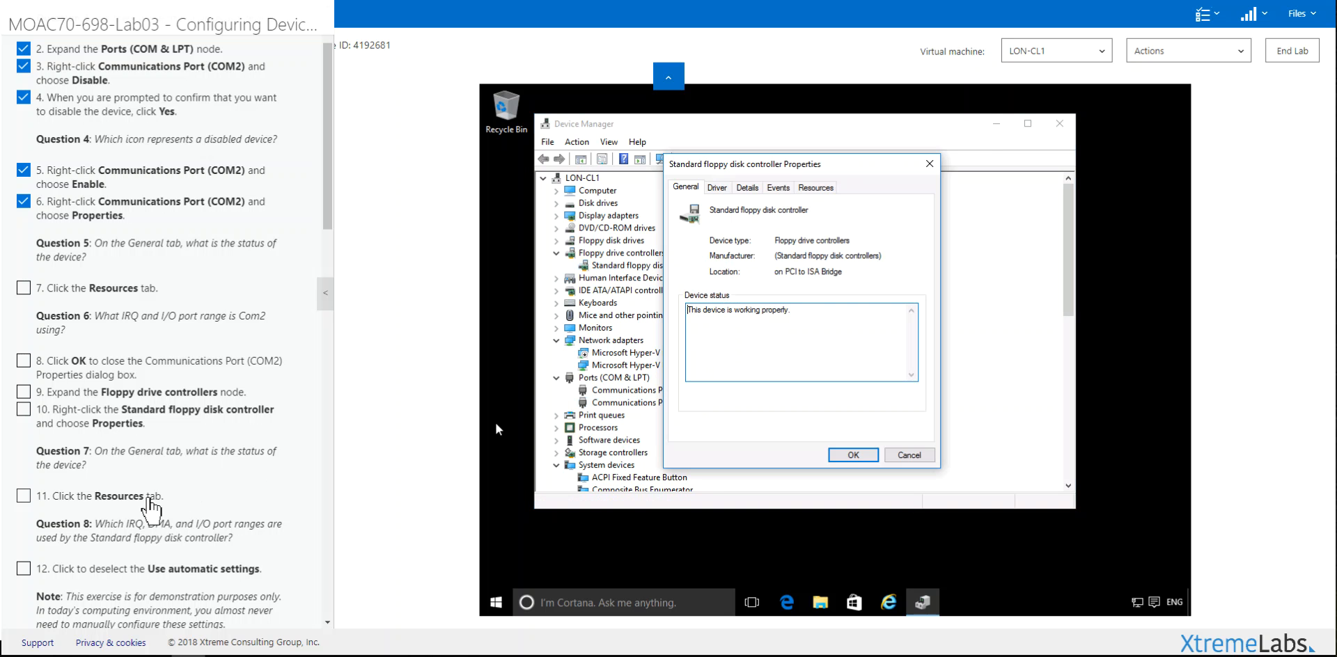
{"action": "left_click", "coordinate": [815, 187]}
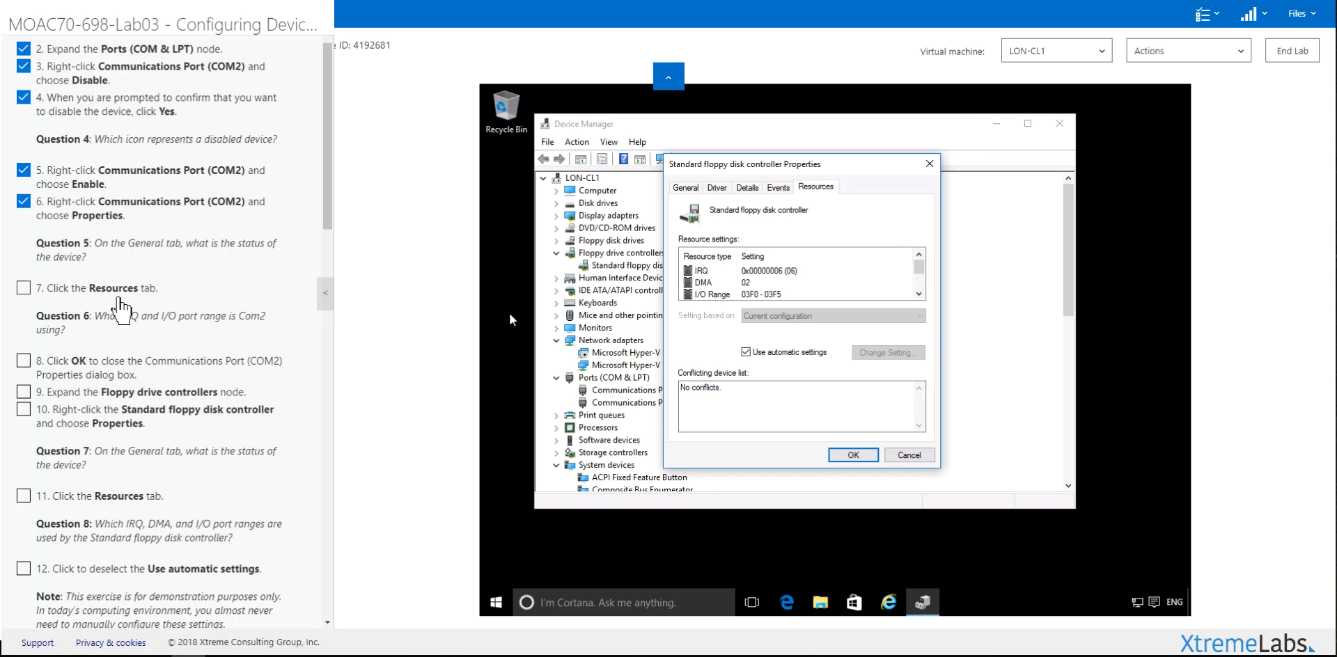
Step: Check off lab steps 8, 10 and 11
{"action": "left_click", "coordinate": [97, 363]}
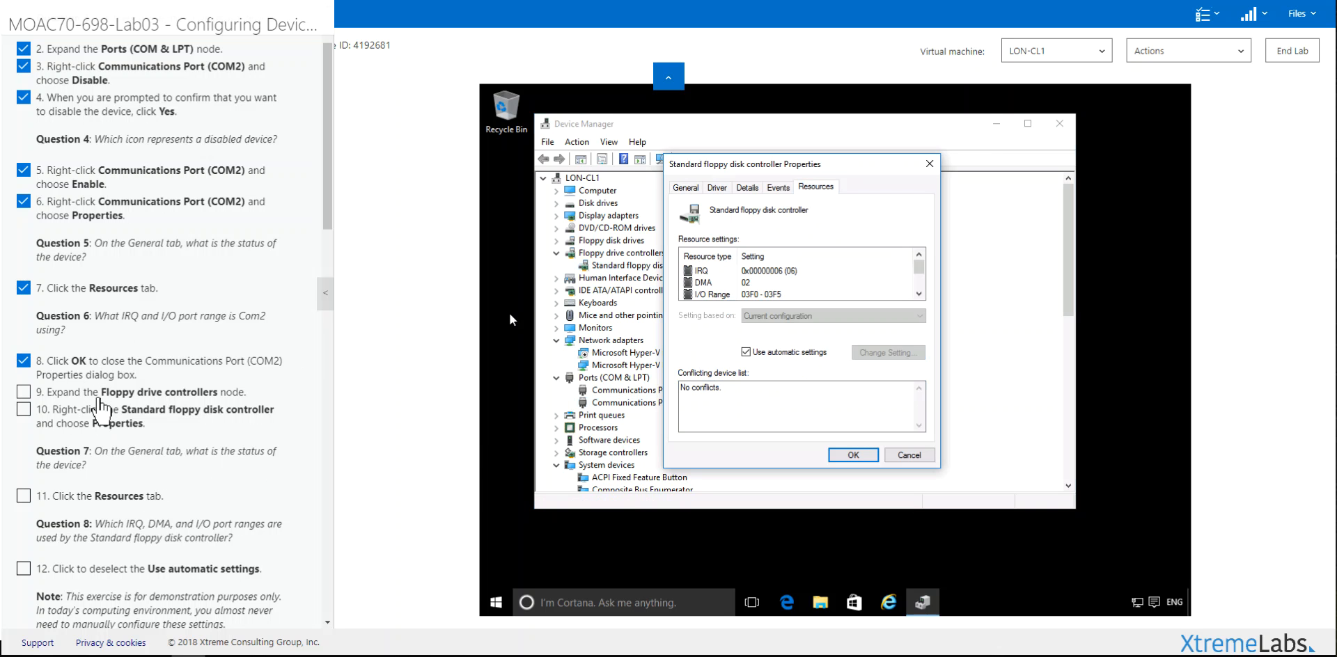
{"action": "left_click", "coordinate": [102, 412]}
{"action": "left_click", "coordinate": [97, 496]}
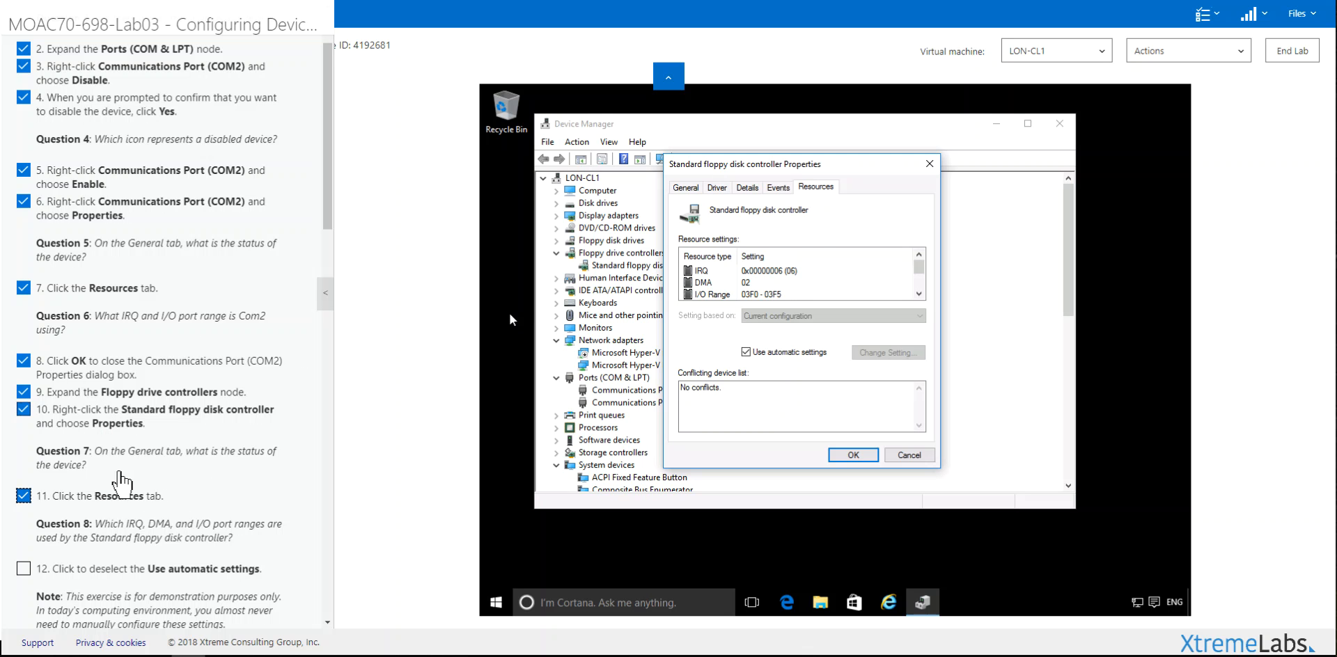
{"action": "scroll", "coordinate": [291, 409], "scroll_direction": "down", "scroll_amount": 2}
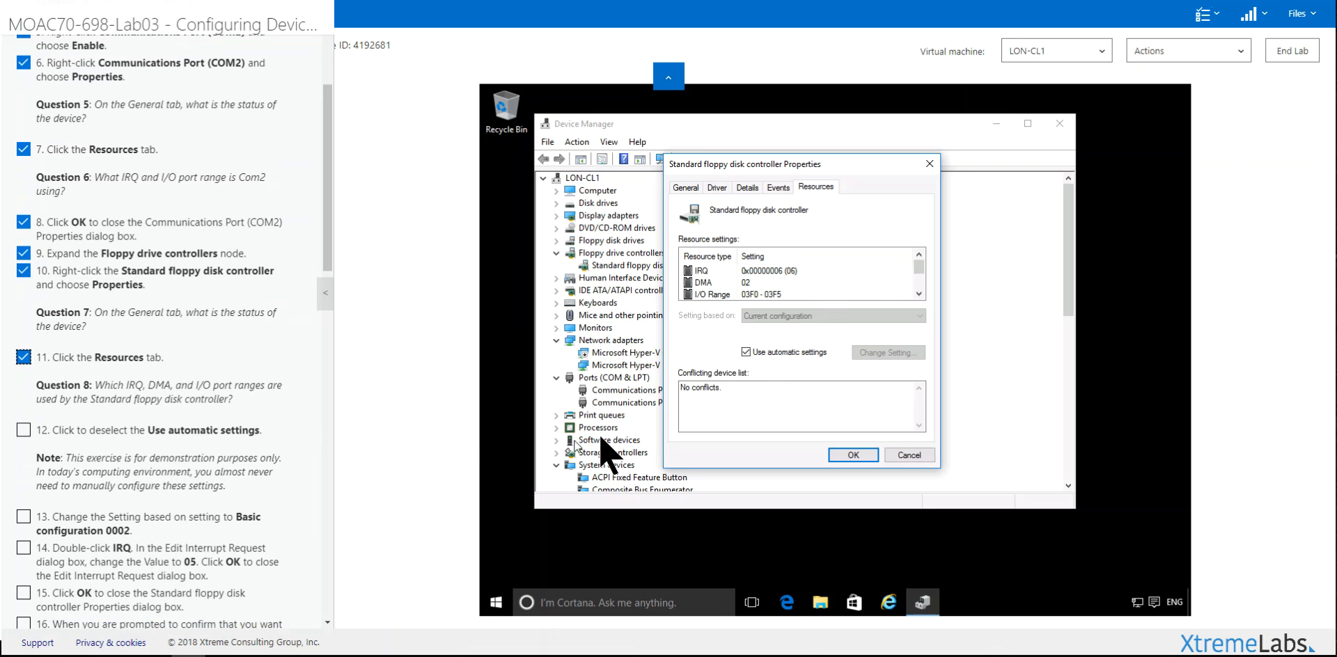
Step: Turn off Use automatic settings, check off step 12, and attempt to edit the IRQ entry
{"action": "left_click", "coordinate": [746, 351]}
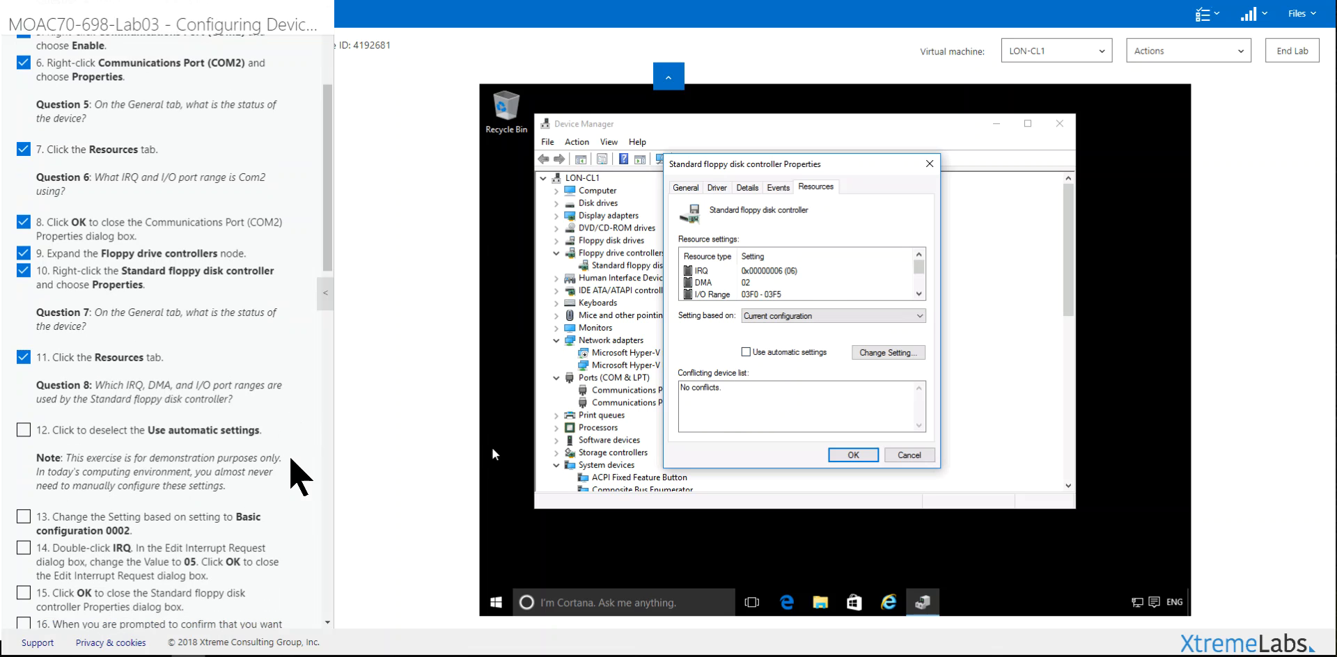
{"action": "left_click", "coordinate": [160, 440]}
{"action": "scroll", "coordinate": [167, 442], "scroll_direction": "down", "scroll_amount": 2}
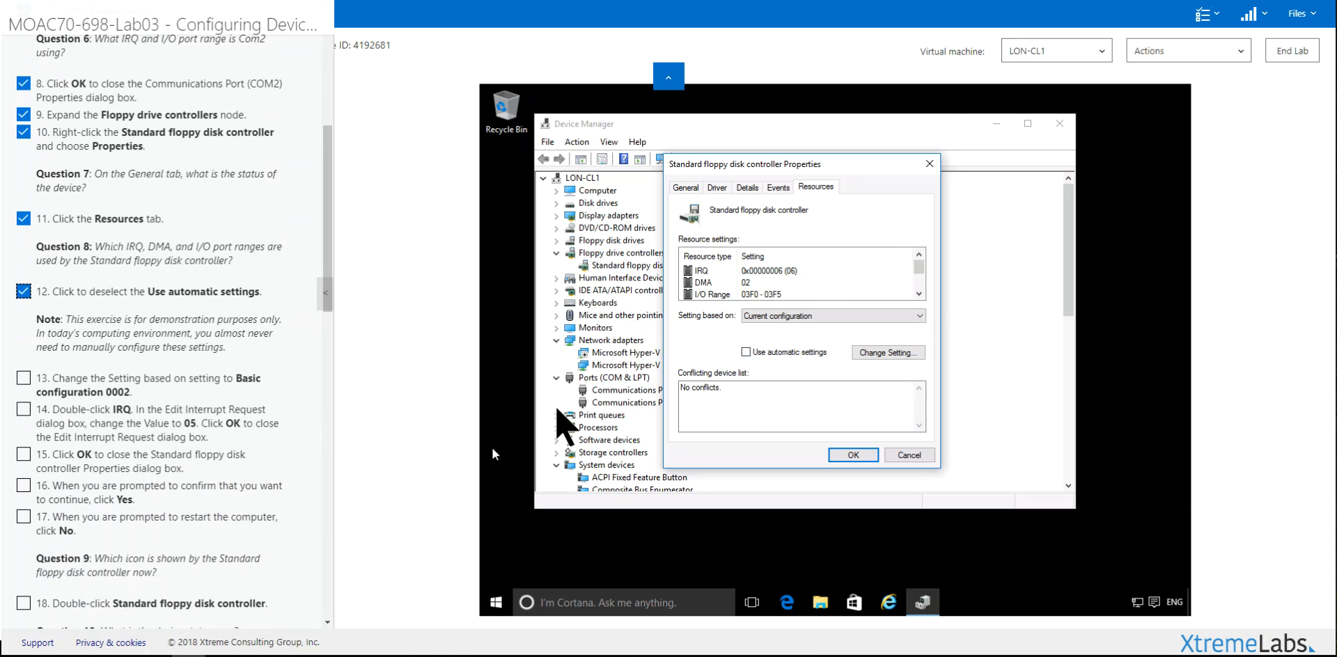
{"action": "left_click", "coordinate": [699, 272]}
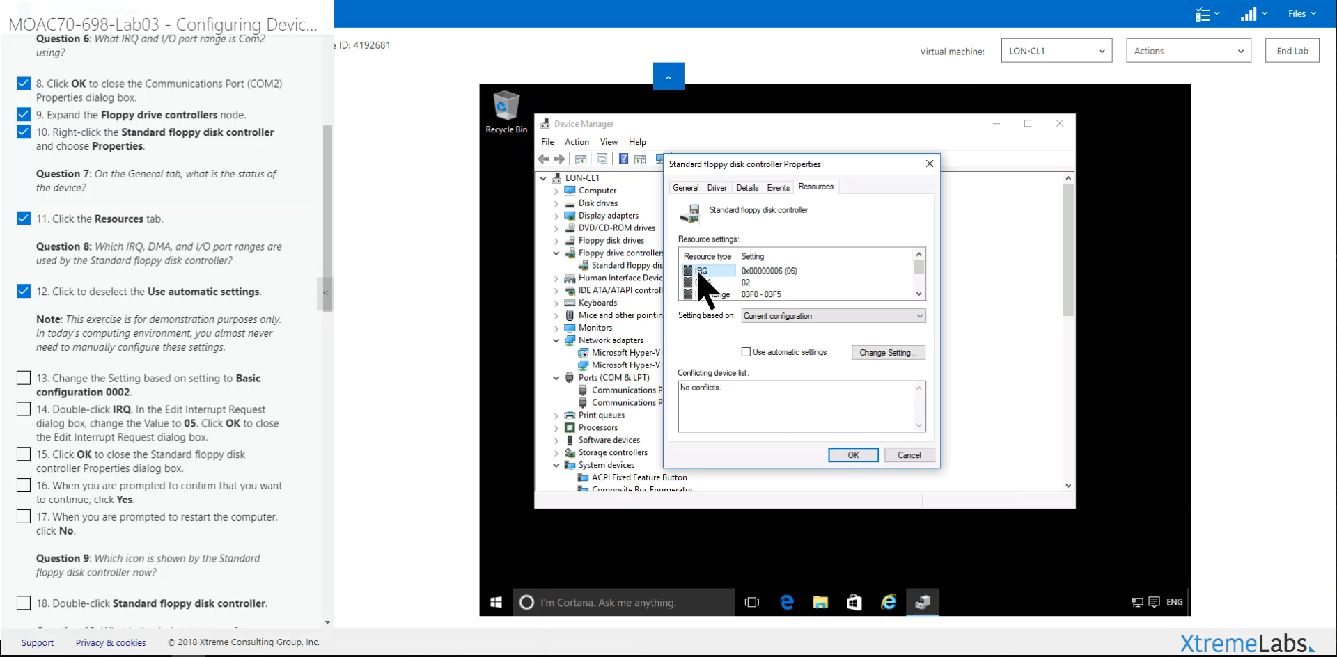
{"action": "double_click", "coordinate": [698, 271]}
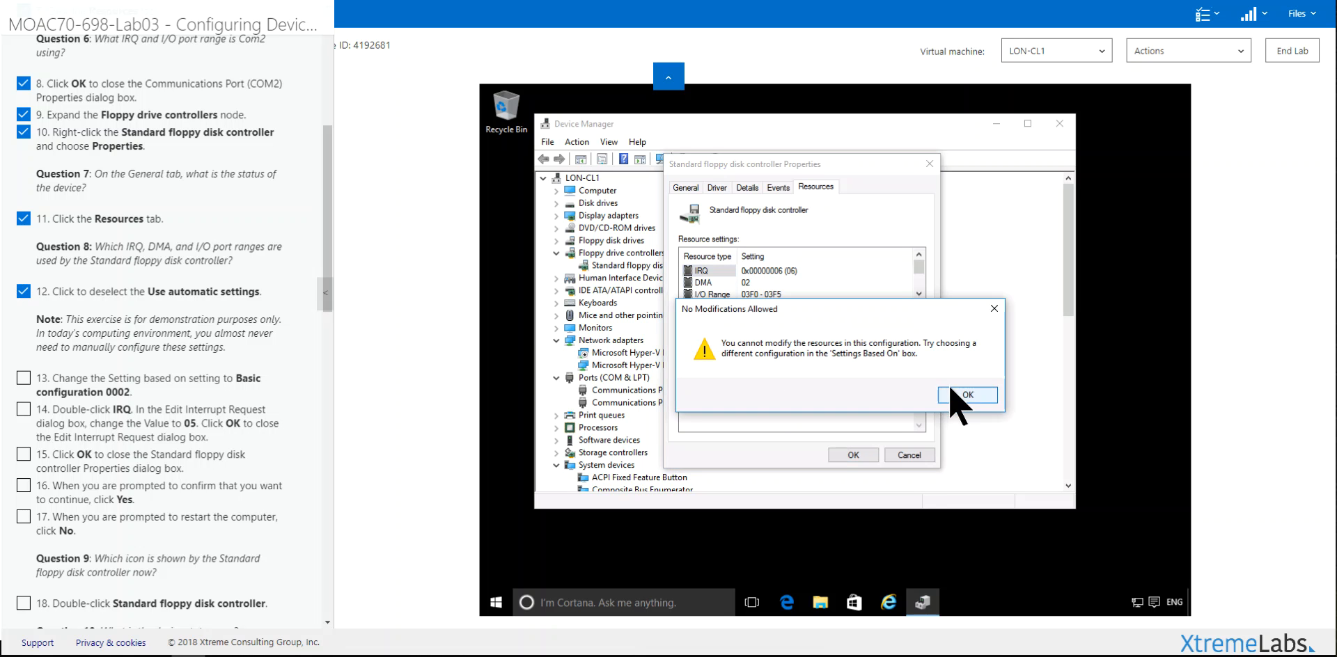
Step: Dismiss the warning, base settings on Basic configuration 0002 (I/O 0370–0375), and check off step 13
{"action": "left_click", "coordinate": [963, 396]}
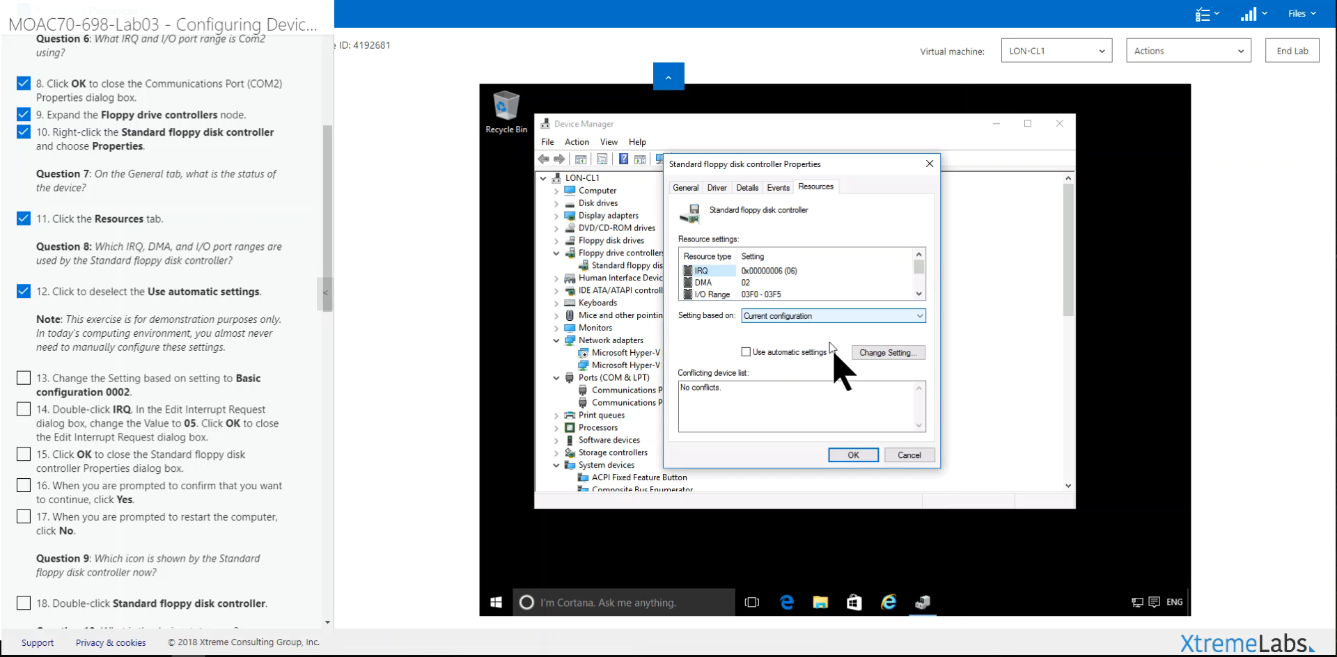
{"action": "left_click", "coordinate": [765, 320]}
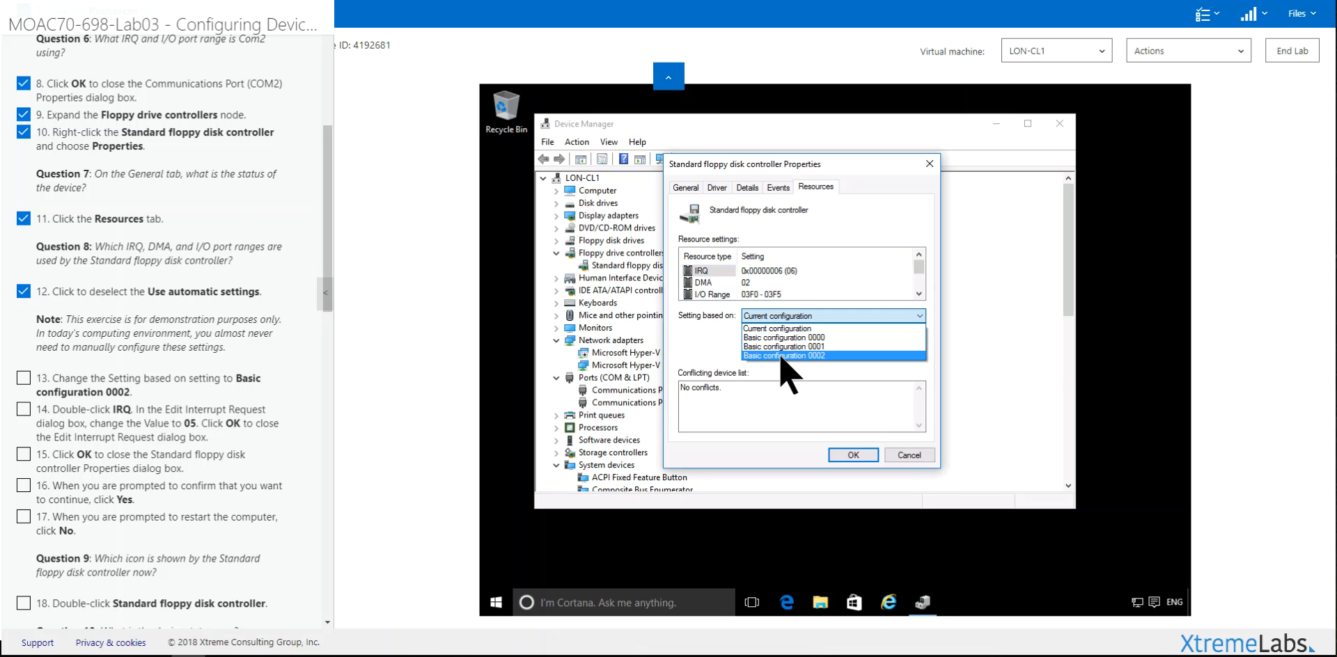
{"action": "left_click", "coordinate": [784, 356]}
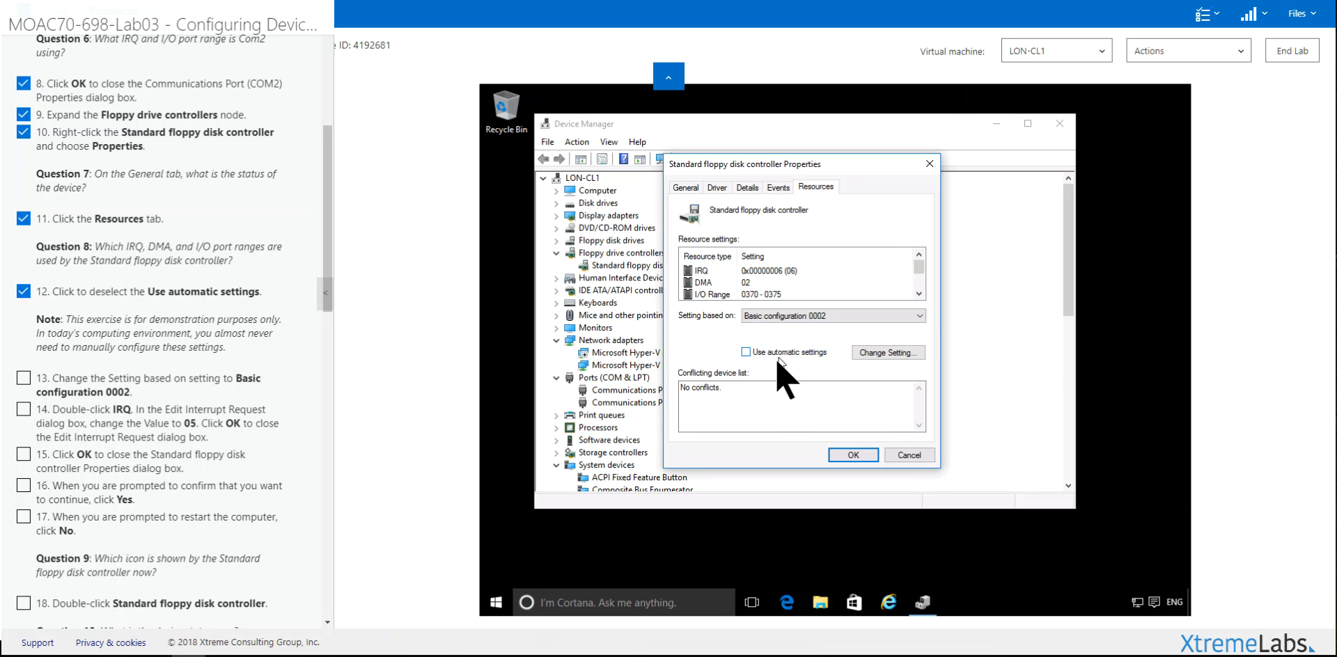
{"action": "left_click", "coordinate": [115, 394]}
Step: Change the floppy controller's IRQ value from 06 to 05
{"action": "double_click", "coordinate": [698, 272]}
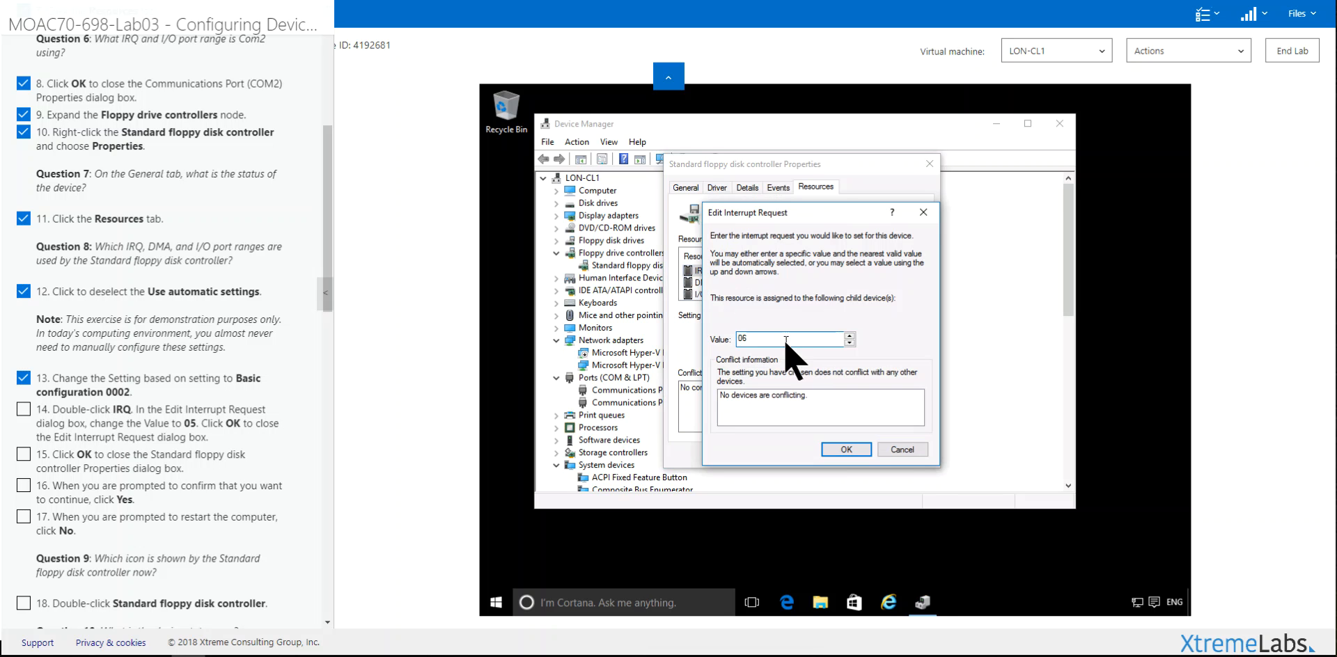
{"action": "left_click_drag", "start_coordinate": [790, 340], "coordinate": [708, 340]}
{"action": "type", "text": "05"}
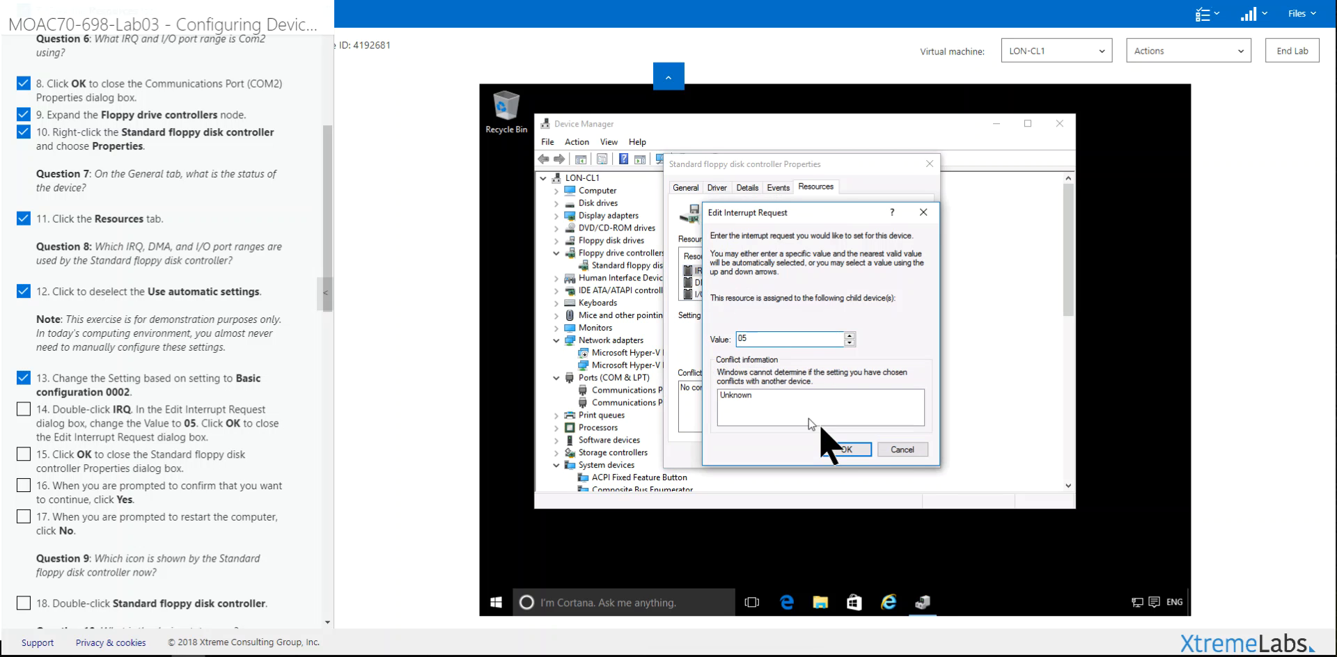
{"action": "left_click", "coordinate": [845, 450]}
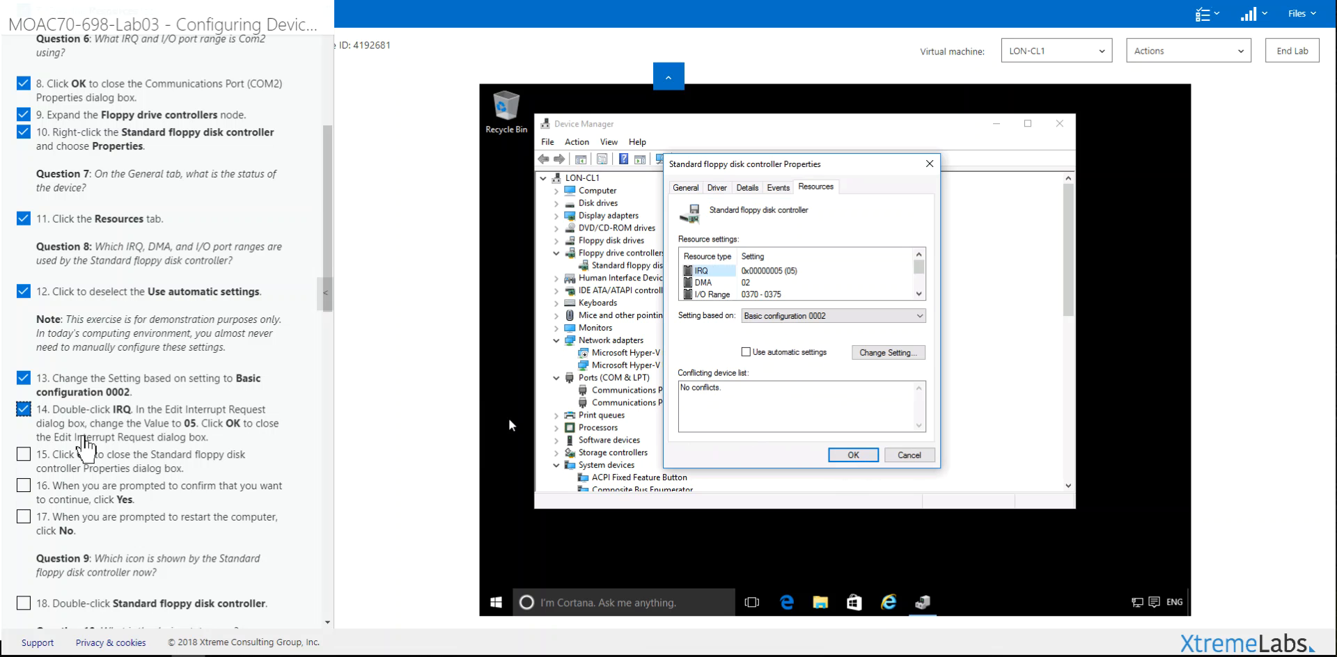
Step: Apply the forced IRQ 05 configuration, check off steps 15–17, and postpone the restart
{"action": "left_click", "coordinate": [82, 473]}
{"action": "left_click", "coordinate": [853, 456]}
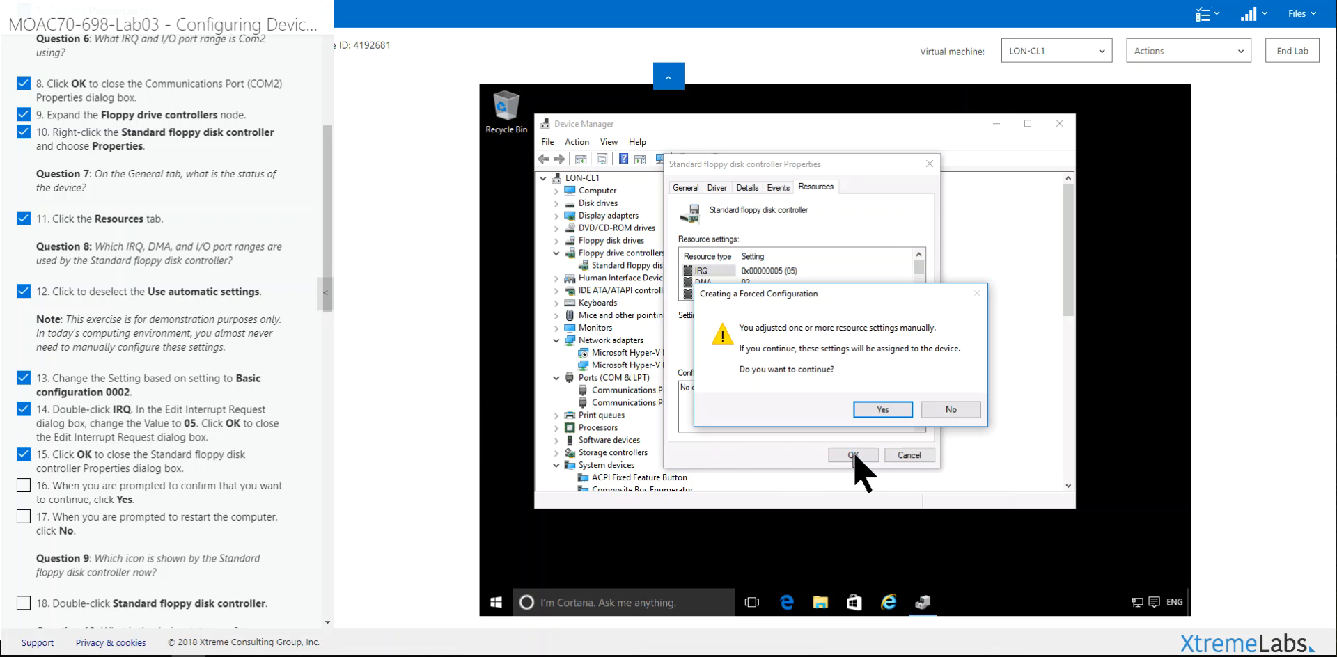
{"action": "left_click", "coordinate": [877, 414]}
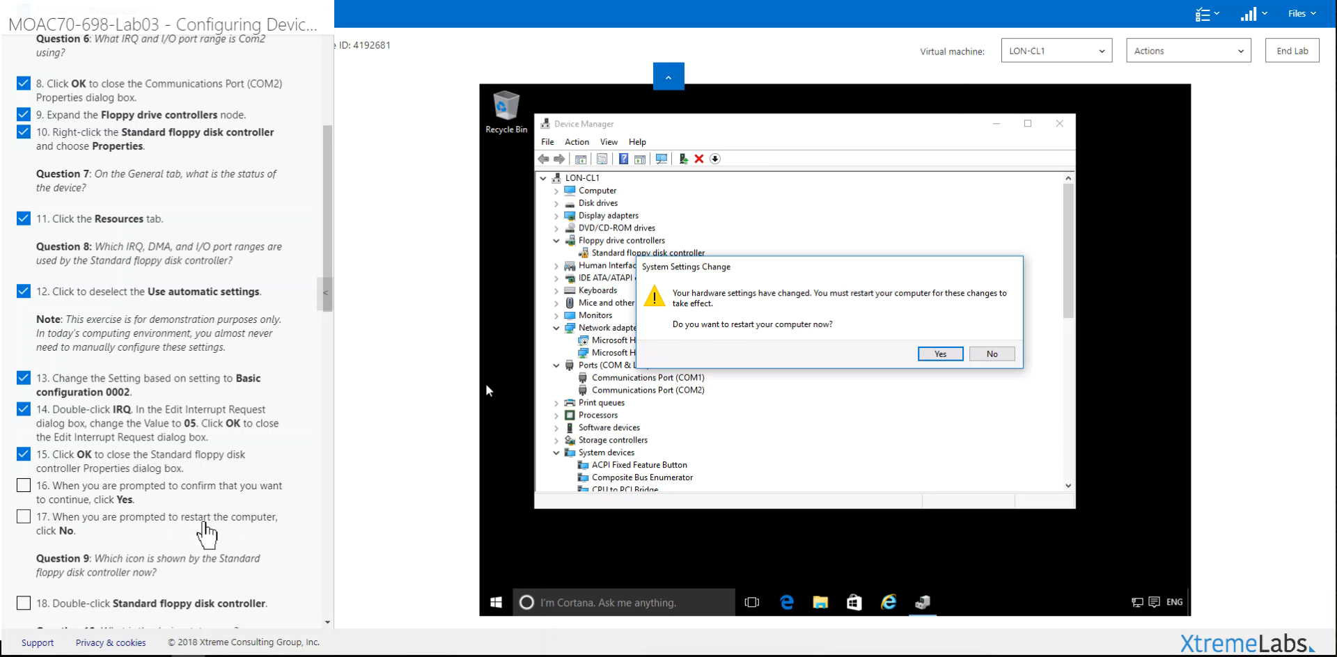
{"action": "left_click", "coordinate": [23, 486]}
{"action": "left_click", "coordinate": [23, 517]}
{"action": "left_click", "coordinate": [991, 354]}
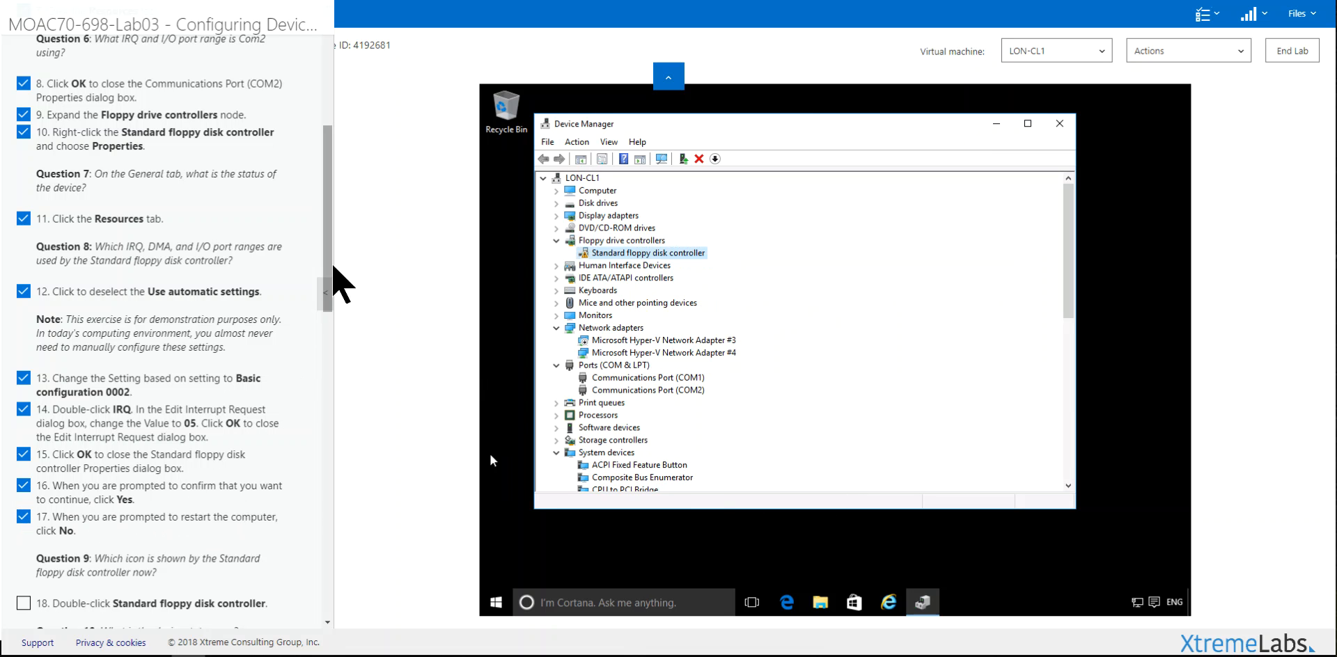
Step: Reopen the floppy controller's Resources and turn Use automatic settings back on
{"action": "left_click_drag", "start_coordinate": [328, 256], "coordinate": [302, 360]}
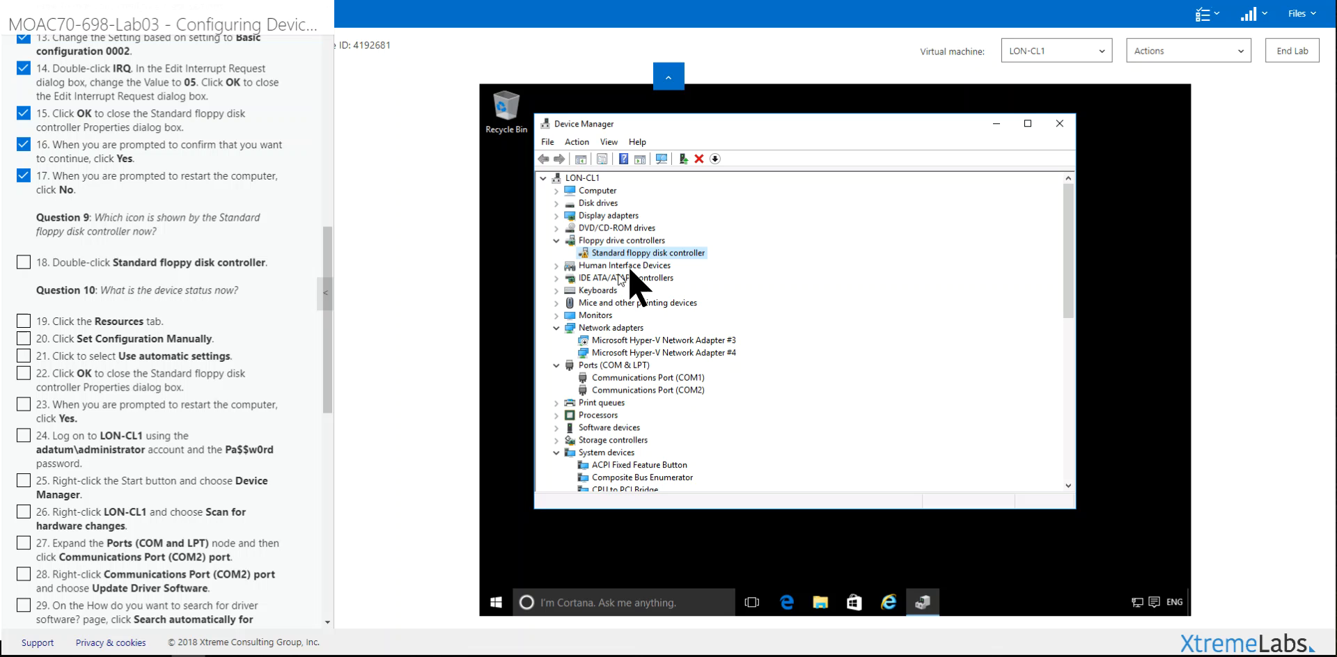
{"action": "double_click", "coordinate": [632, 255]}
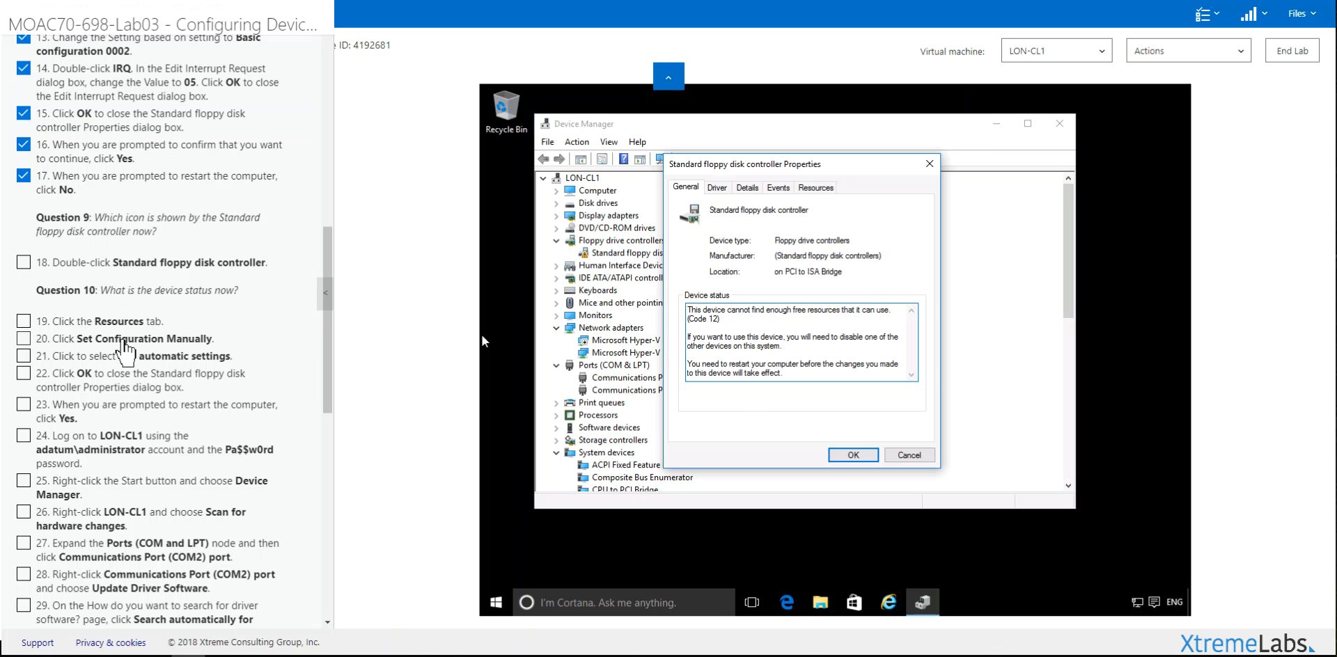
{"action": "left_click", "coordinate": [833, 188]}
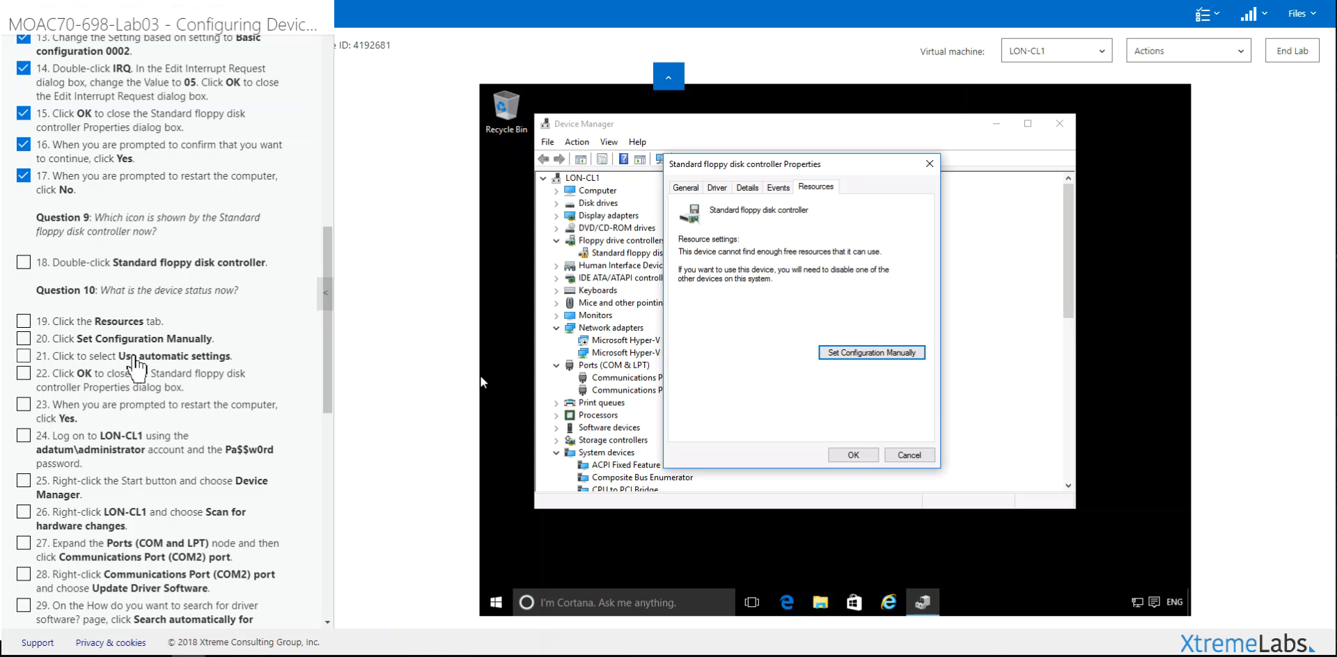
{"action": "left_click", "coordinate": [870, 352]}
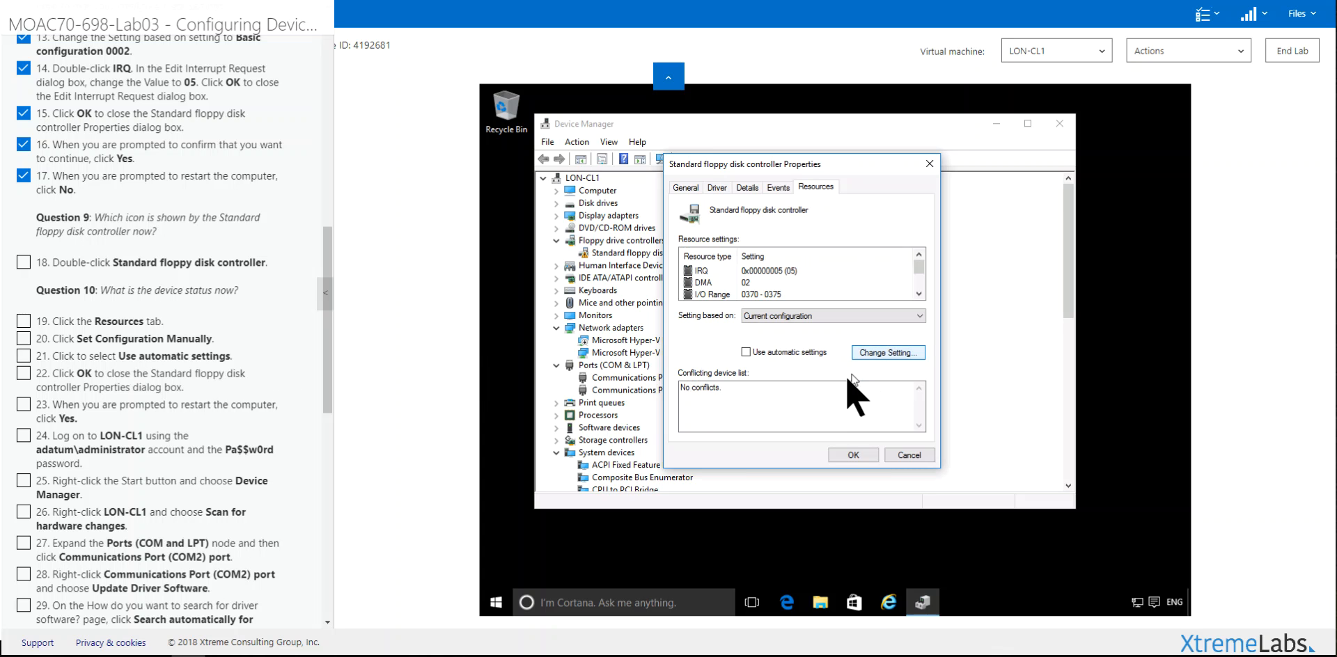
{"action": "left_click", "coordinate": [746, 352]}
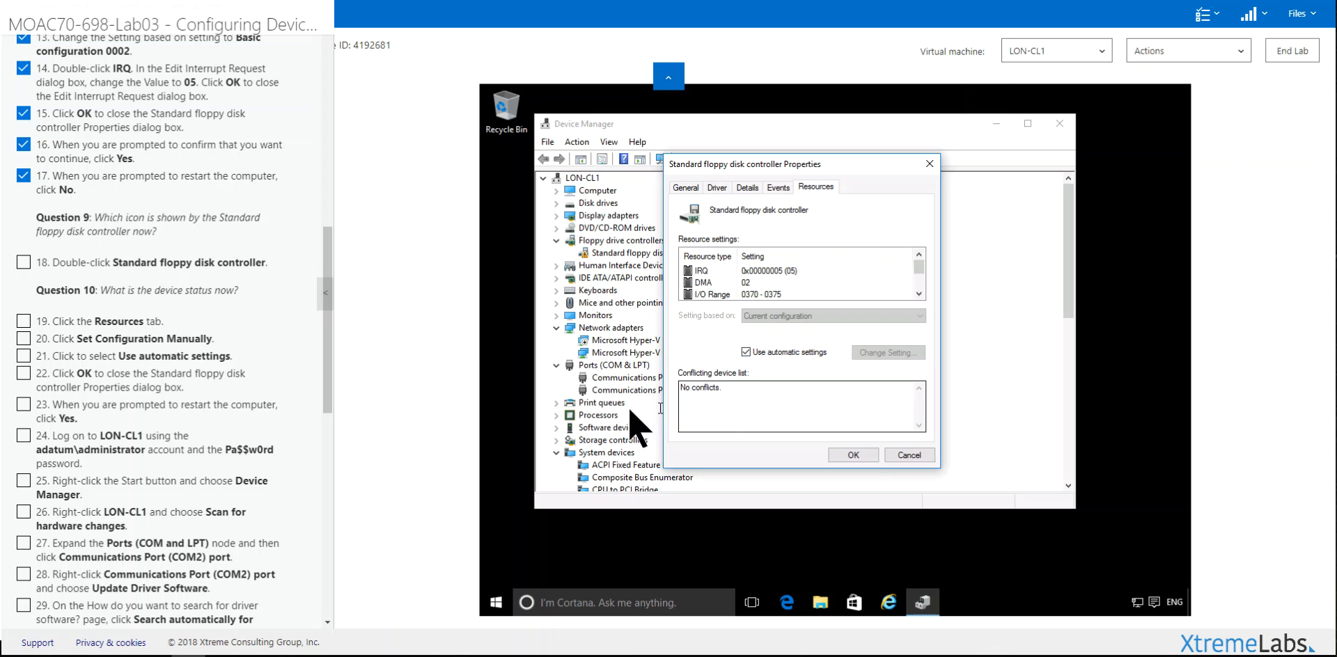
Step: Apply the floppy controller's automatic settings, tick lab steps 20–22, and restart LON-CL1
{"action": "left_click", "coordinate": [854, 455]}
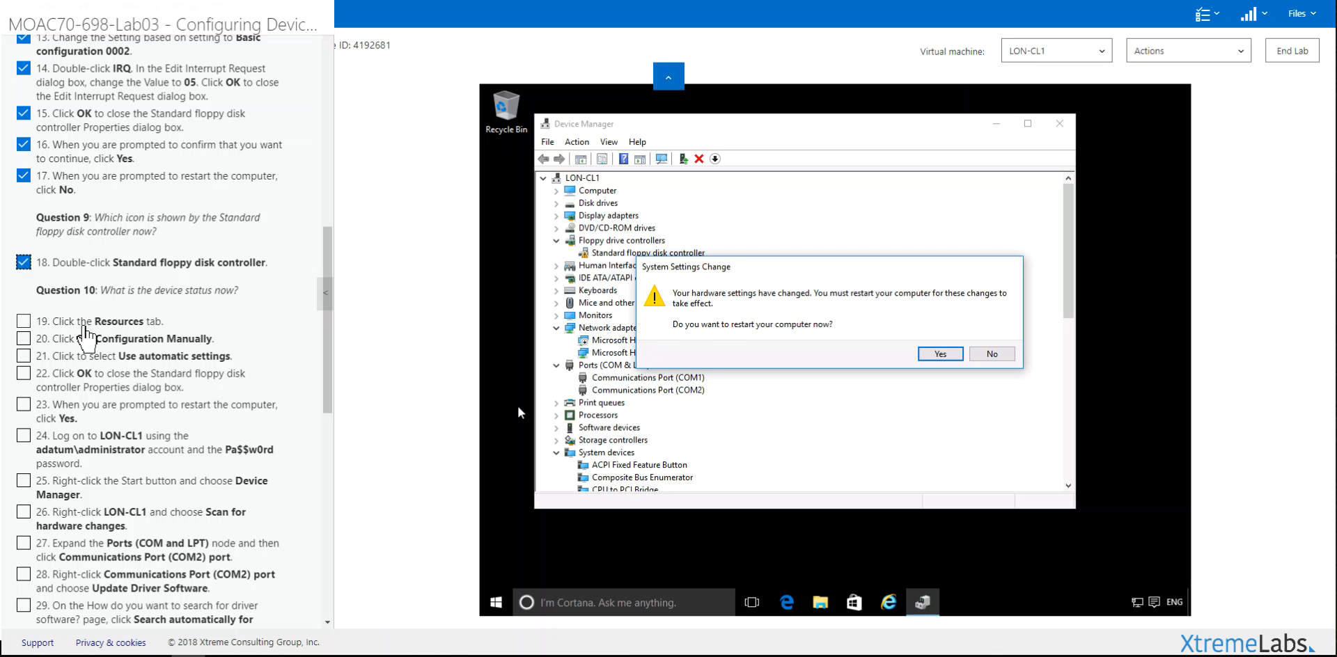
{"action": "left_click", "coordinate": [85, 338]}
{"action": "left_click", "coordinate": [86, 355]}
{"action": "left_click", "coordinate": [87, 373]}
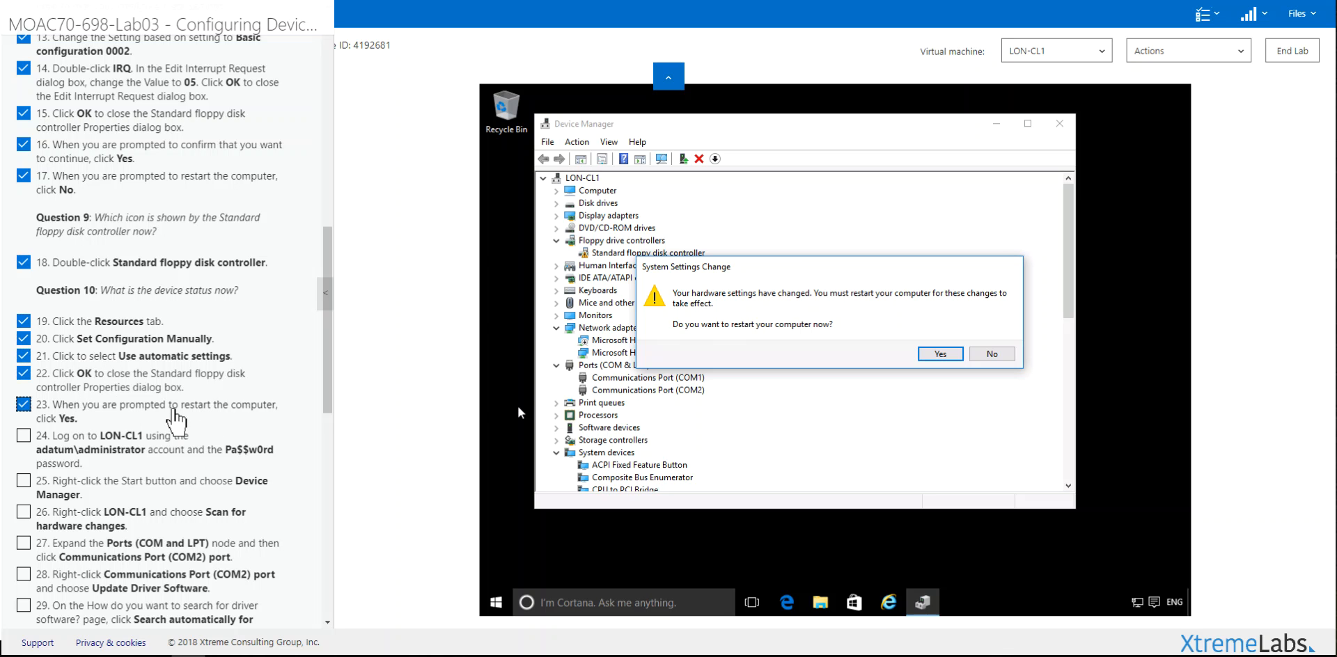
{"action": "left_click", "coordinate": [936, 355]}
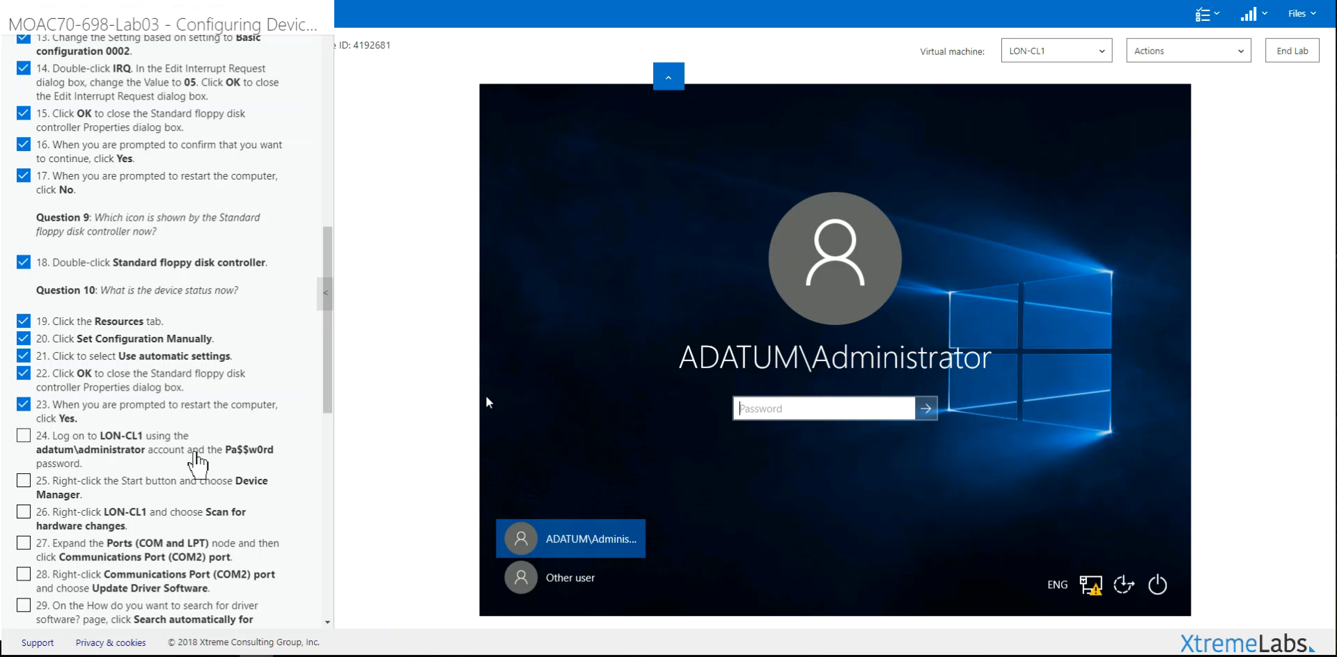
Step: Paste the lab's administrator password into the sign-in box, submit it, and dismiss the incorrect-password error
{"action": "left_click_drag", "start_coordinate": [223, 449], "coordinate": [274, 453]}
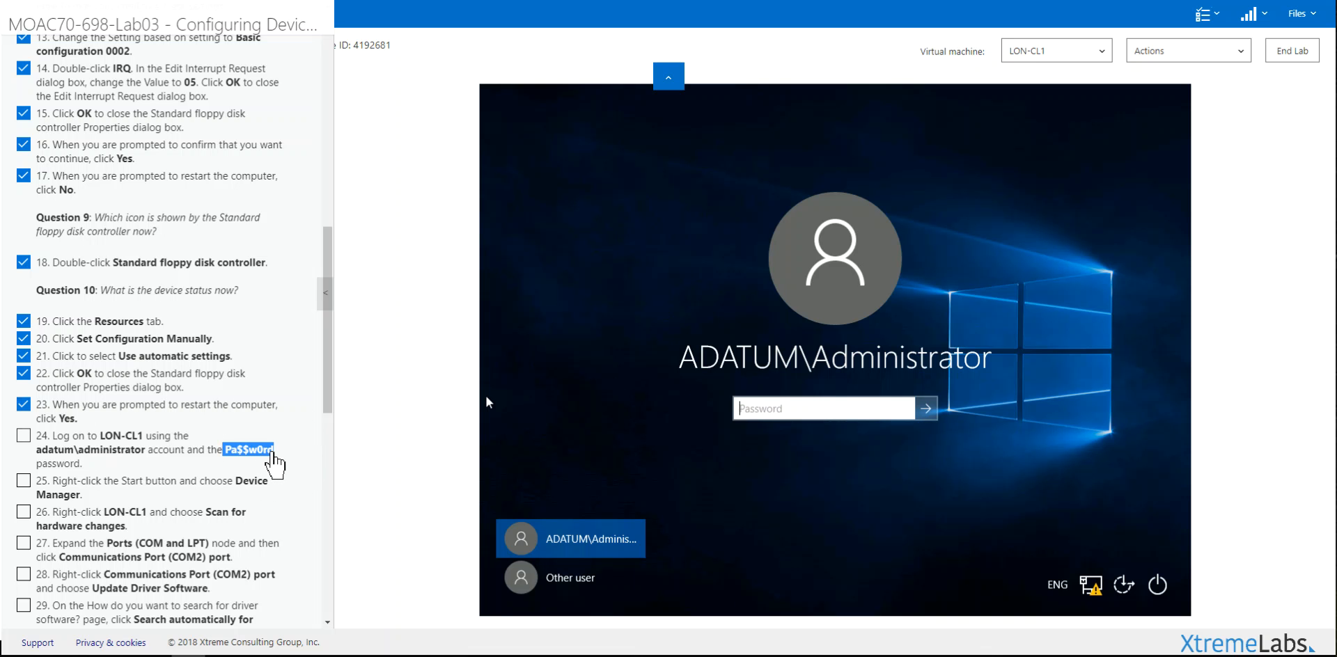
{"action": "left_click", "coordinate": [808, 425]}
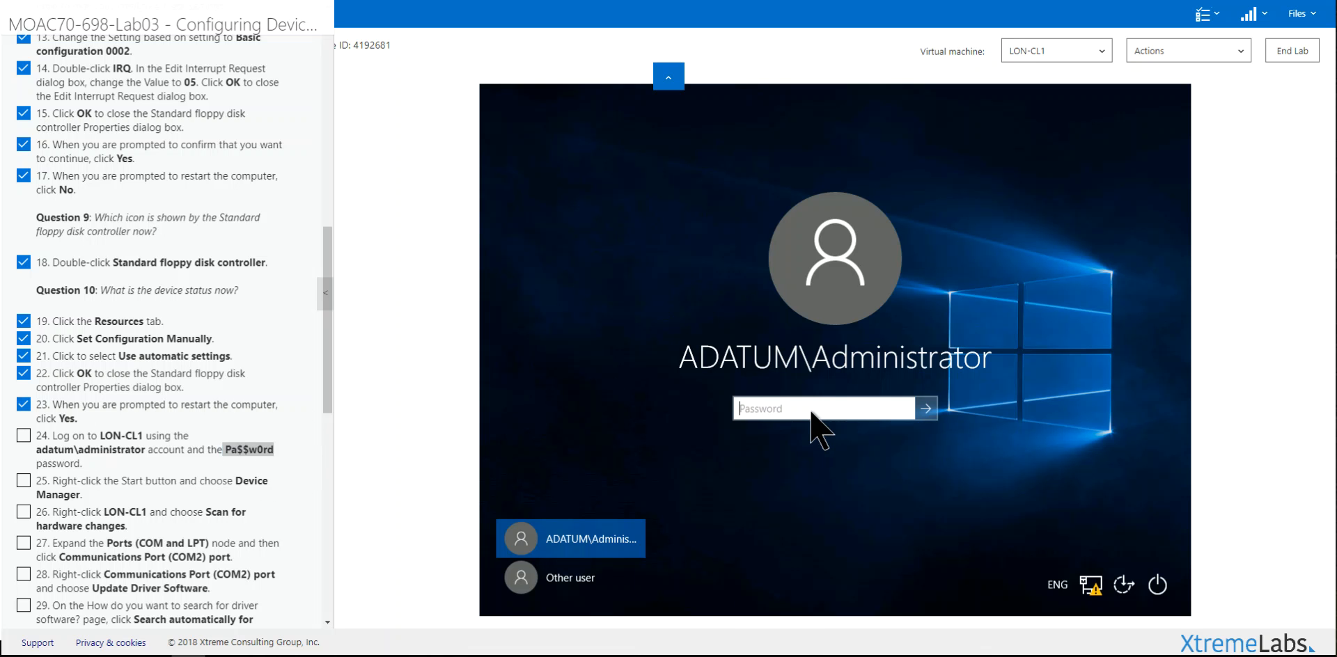
{"action": "key", "text": "ctrl+v"}
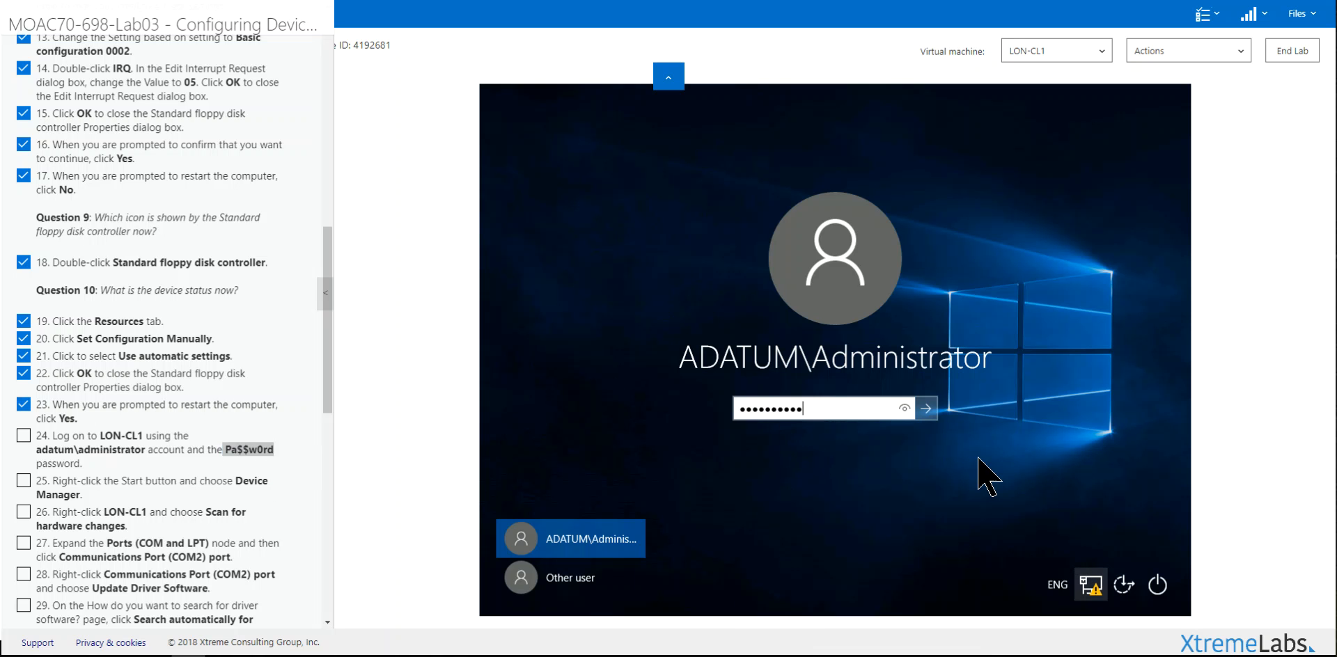
{"action": "left_click", "coordinate": [926, 409]}
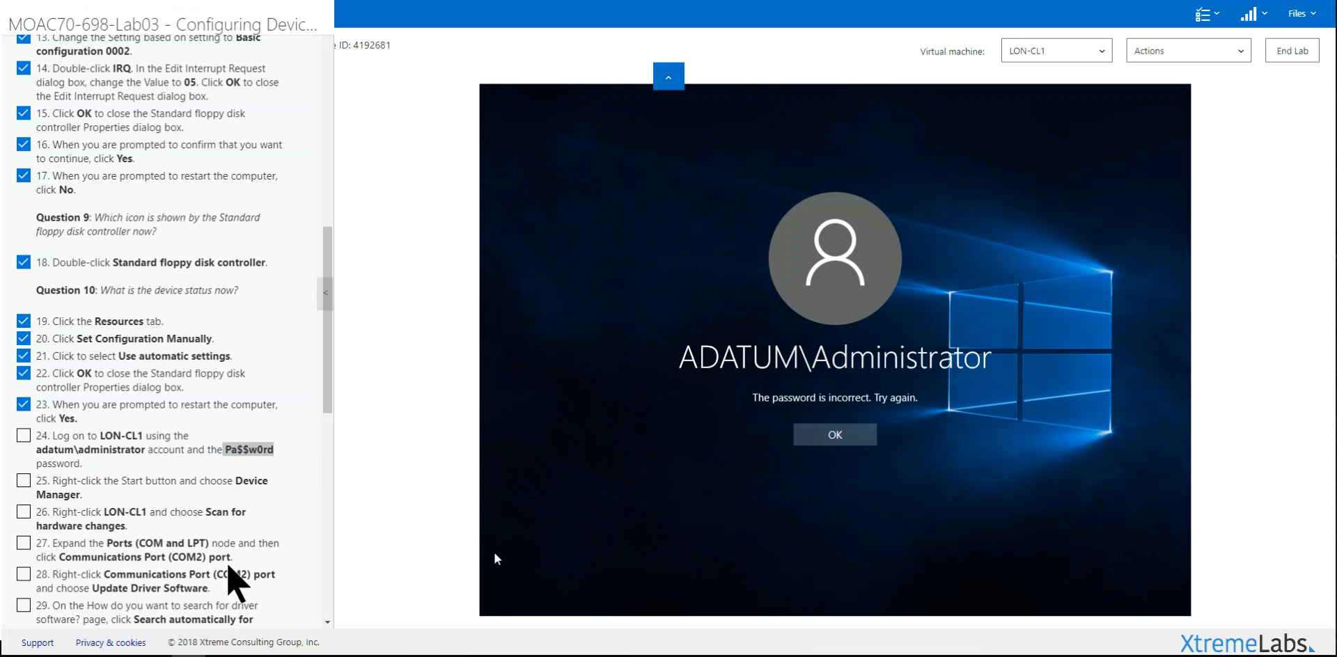
{"action": "left_click", "coordinate": [146, 453]}
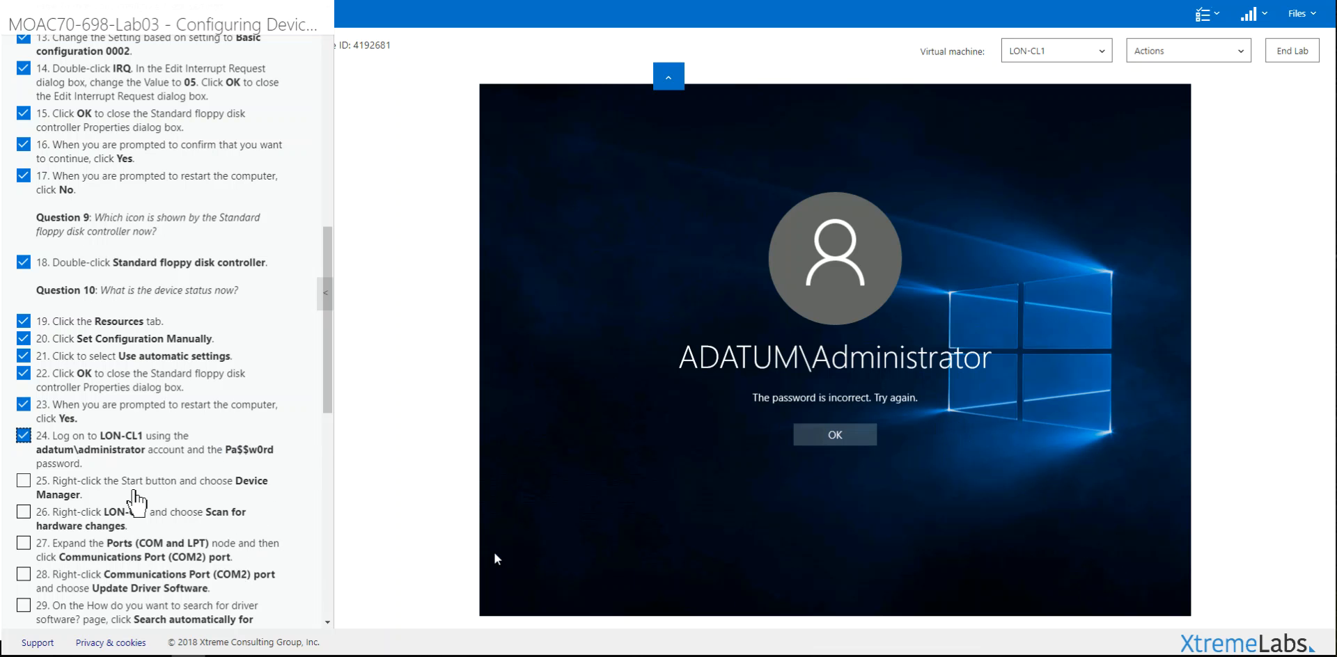
{"action": "scroll", "coordinate": [323, 421], "scroll_direction": "down", "scroll_amount": 2}
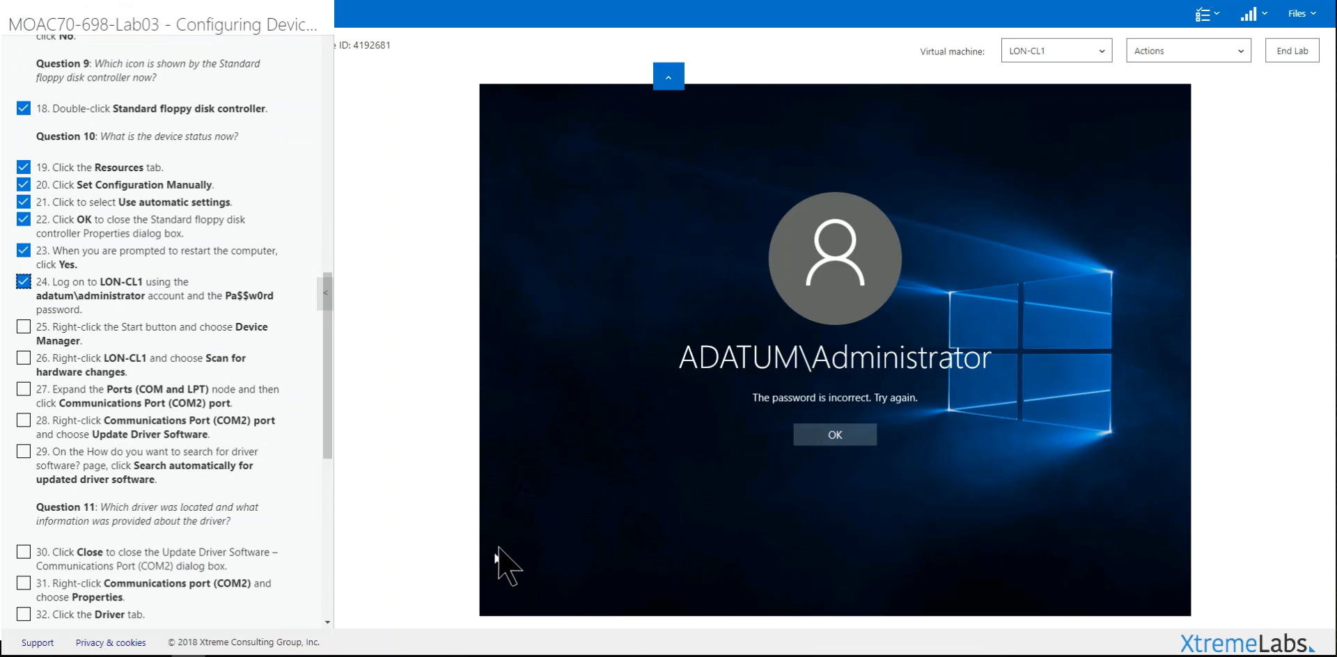
{"action": "left_click", "coordinate": [836, 432]}
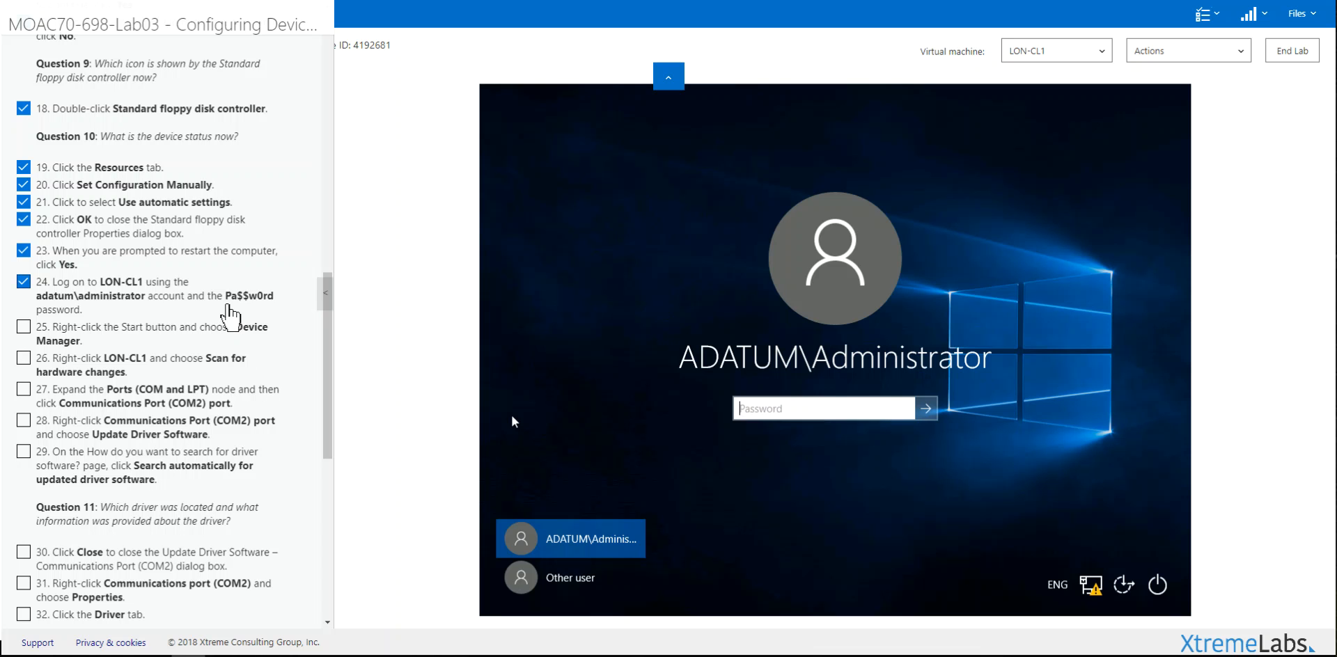
Step: Retype the administrator password and sign in to the LON-CL1 desktop
{"action": "left_click_drag", "start_coordinate": [226, 296], "coordinate": [275, 298]}
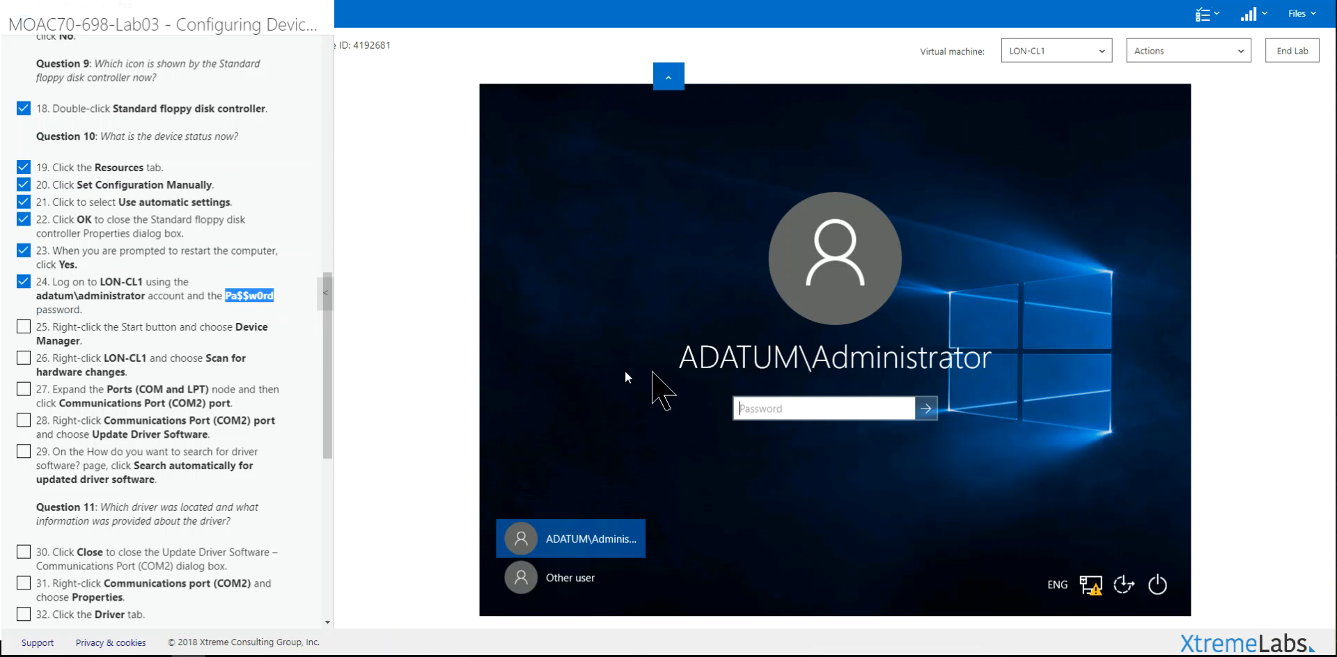
{"action": "left_click", "coordinate": [732, 399]}
{"action": "type", "text": "Pa$$w0rd"}
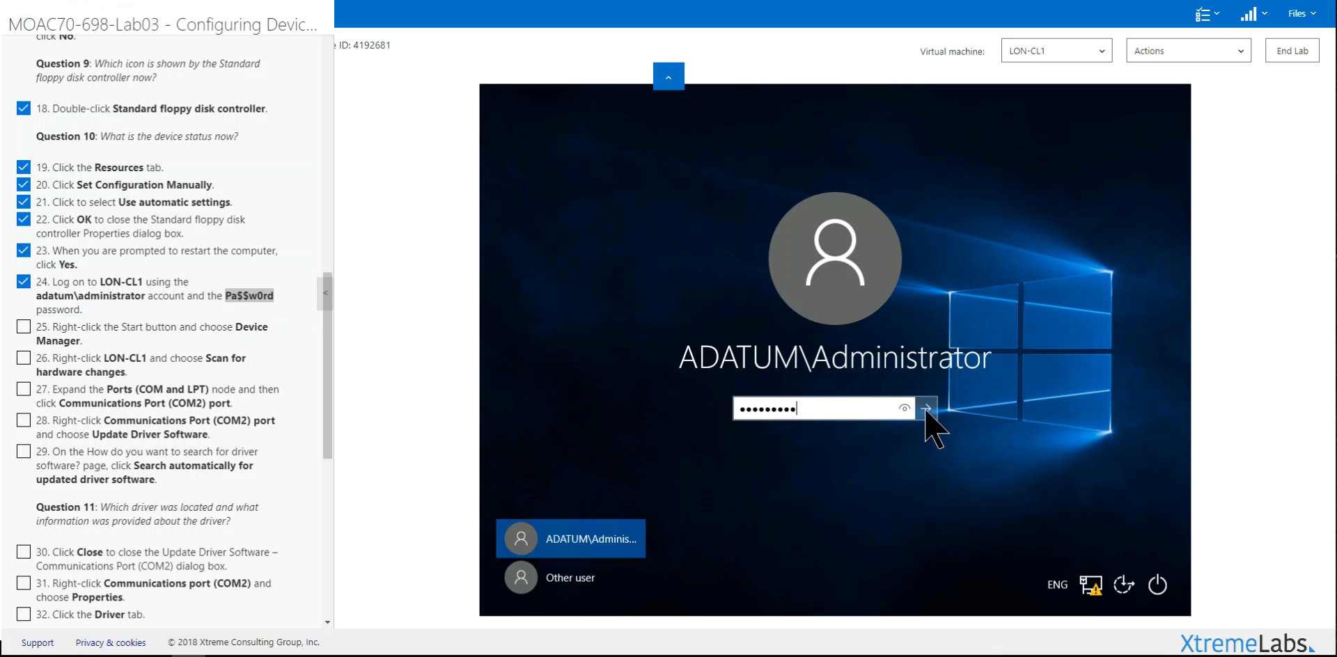
{"action": "left_click", "coordinate": [923, 411]}
{"action": "left_click", "coordinate": [839, 435]}
{"action": "key", "text": "Return"}
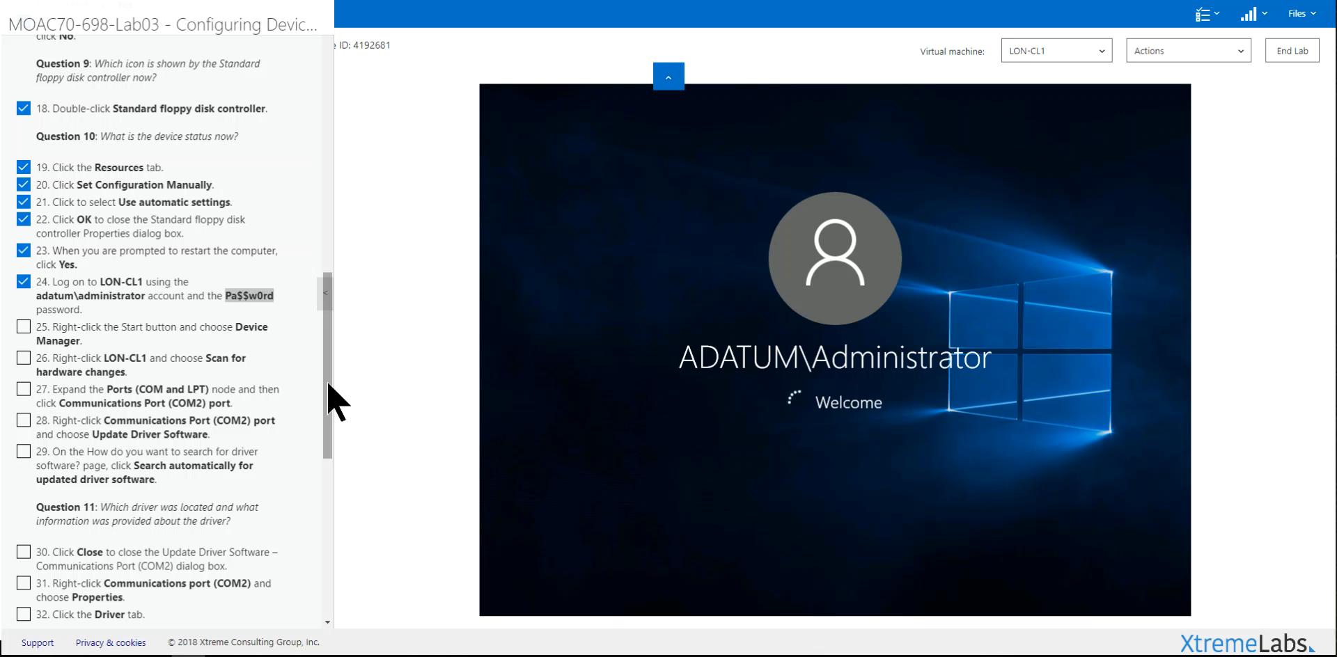
{"action": "scroll", "coordinate": [329, 387], "scroll_direction": "down", "scroll_amount": 1}
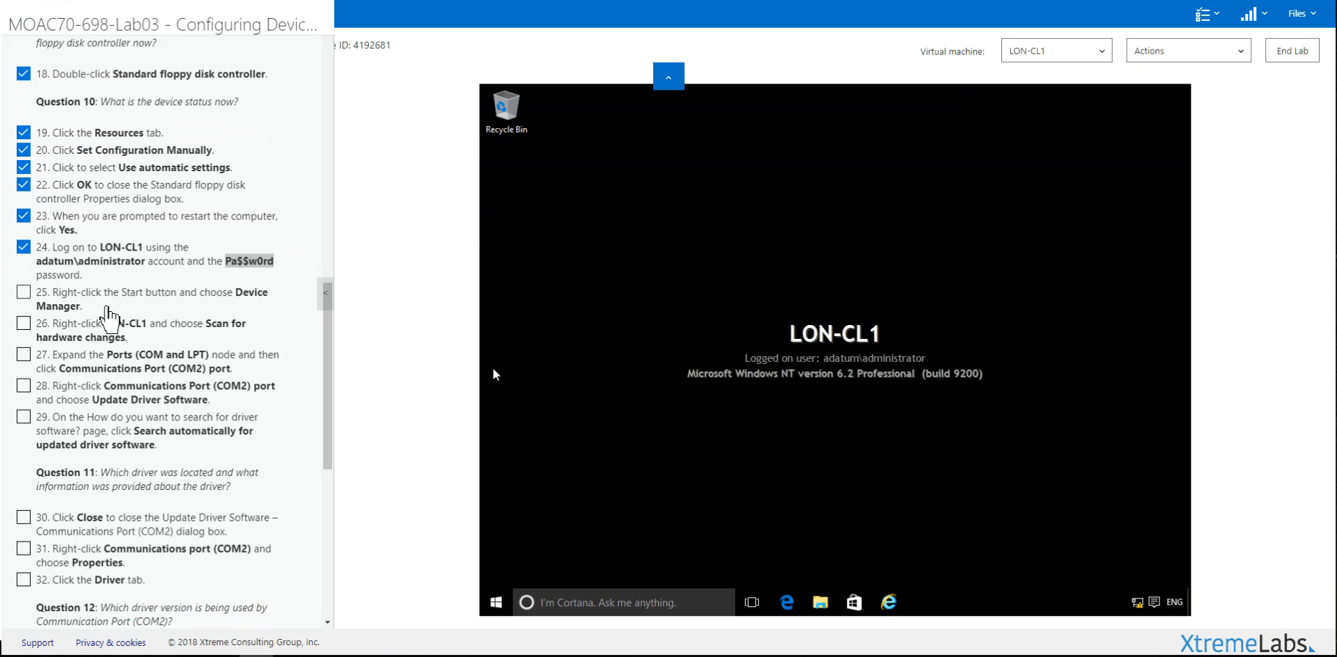
Step: Open Device Manager from the Start button's shortcut menu and tick lab step 25
{"action": "right_click", "coordinate": [496, 602]}
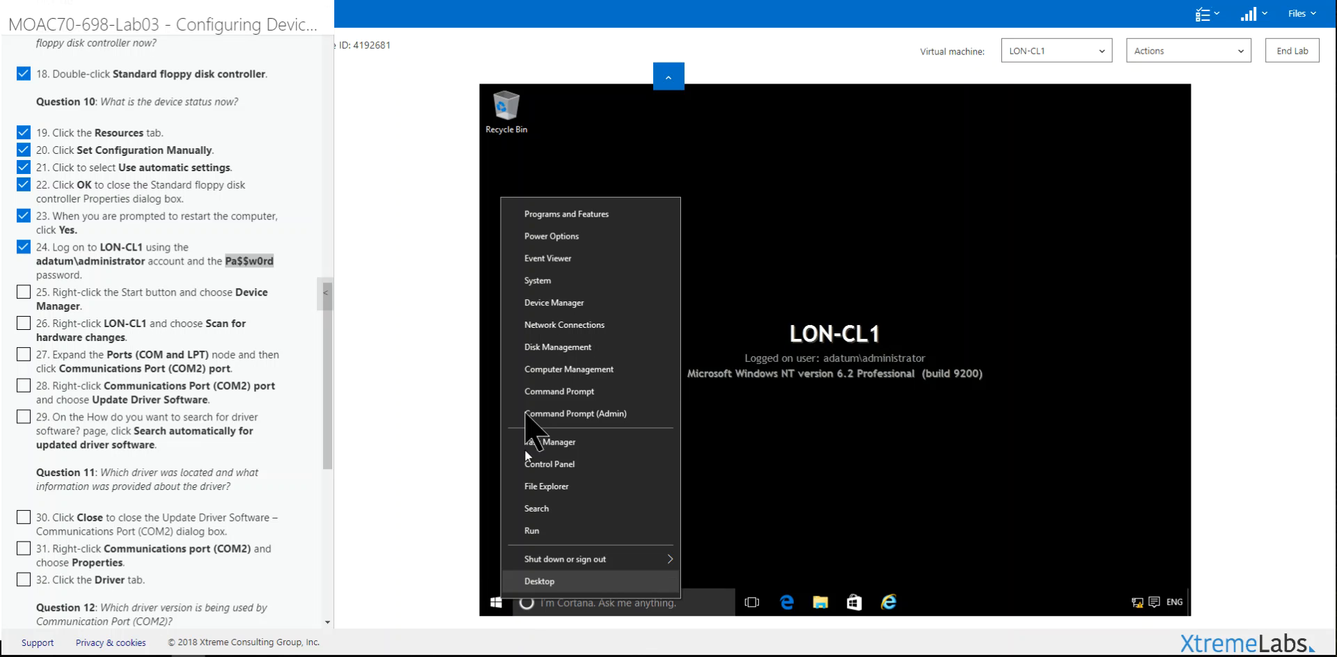
{"action": "left_click", "coordinate": [546, 303]}
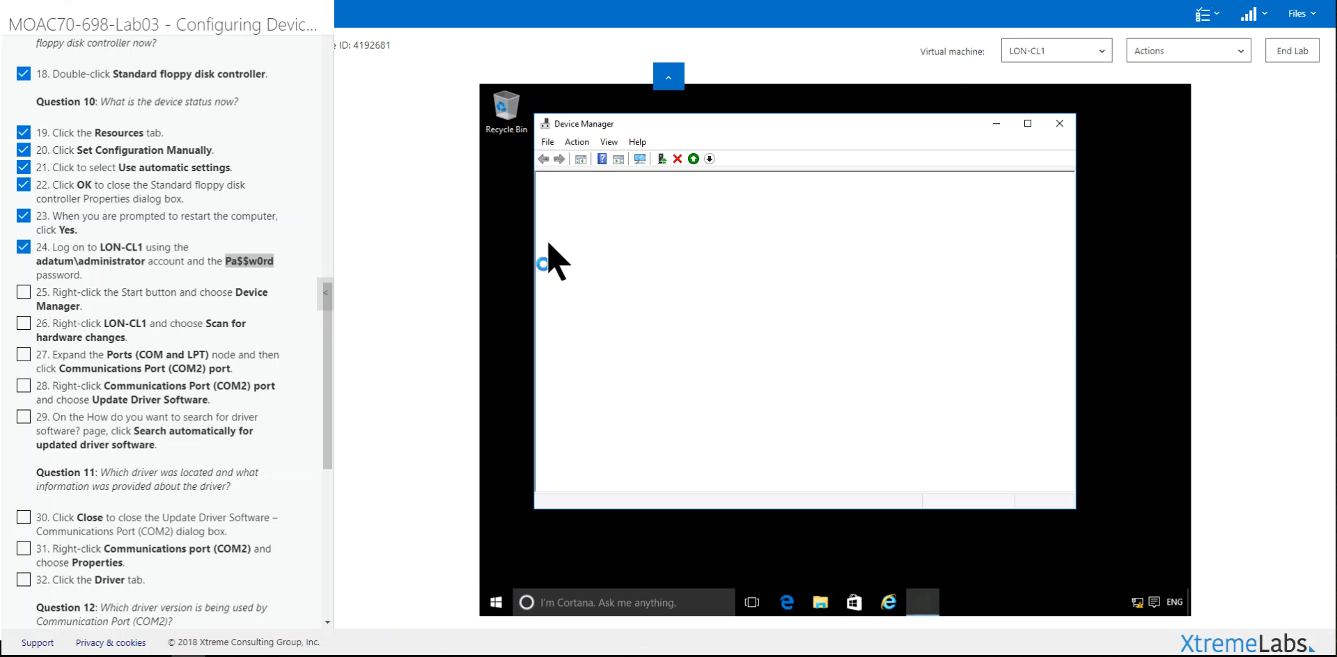
{"action": "left_click", "coordinate": [572, 145]}
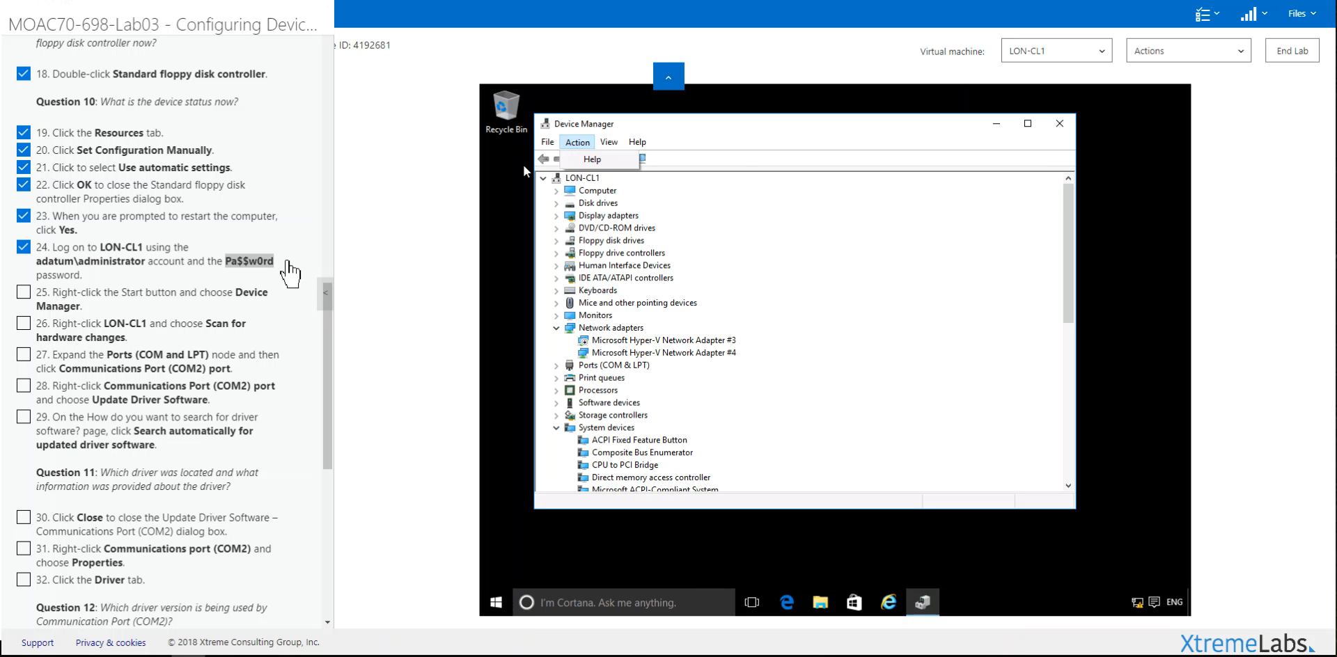
{"action": "left_click", "coordinate": [185, 300]}
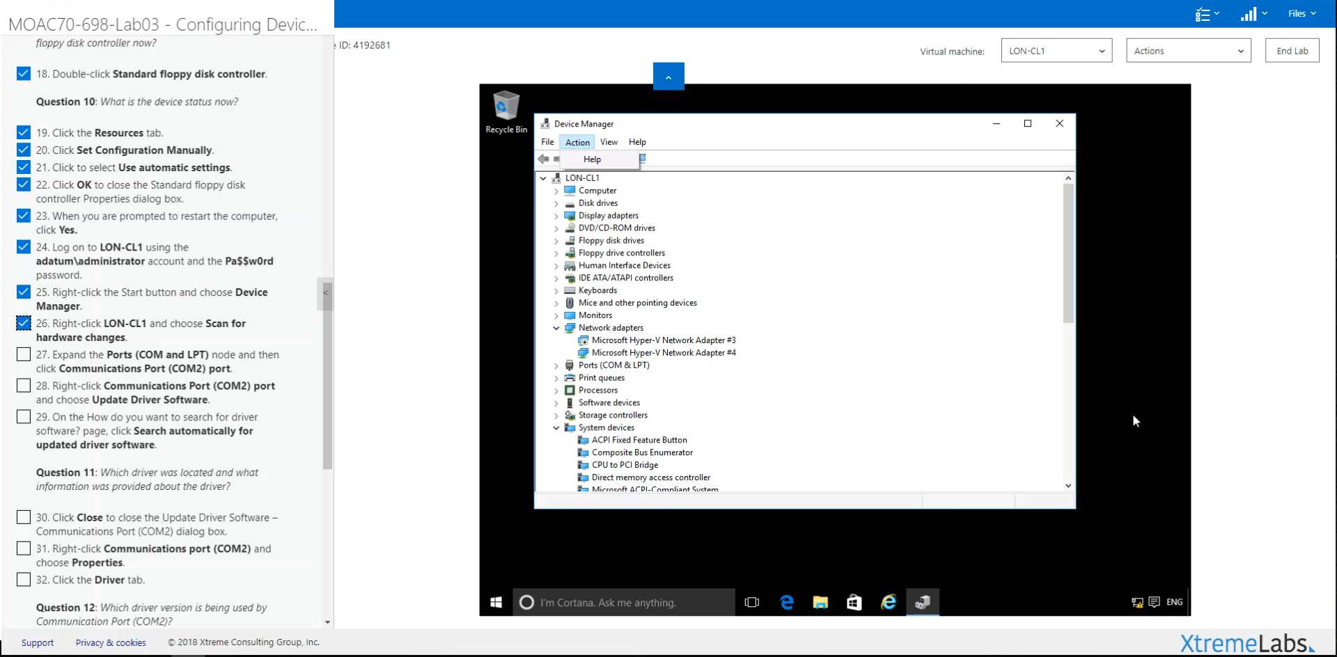
Step: Scan the LON-CL1 computer for hardware changes
{"action": "left_click", "coordinate": [577, 184]}
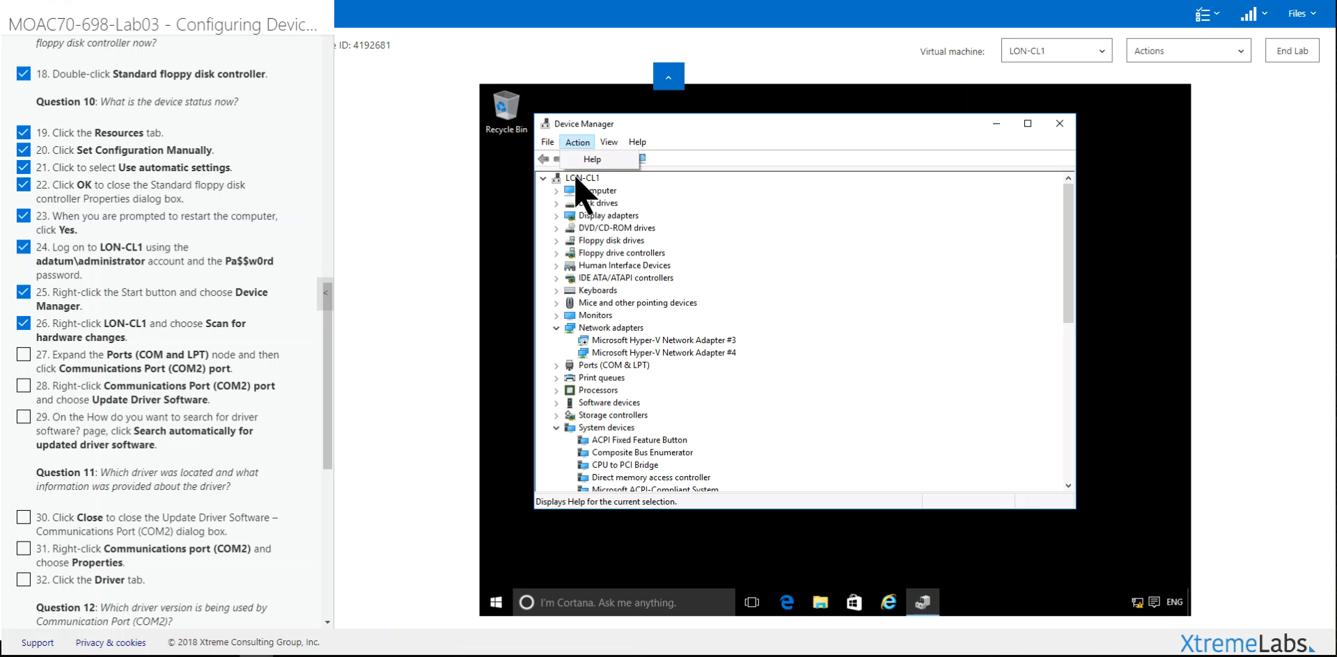
{"action": "left_click", "coordinate": [576, 177]}
{"action": "right_click", "coordinate": [576, 178]}
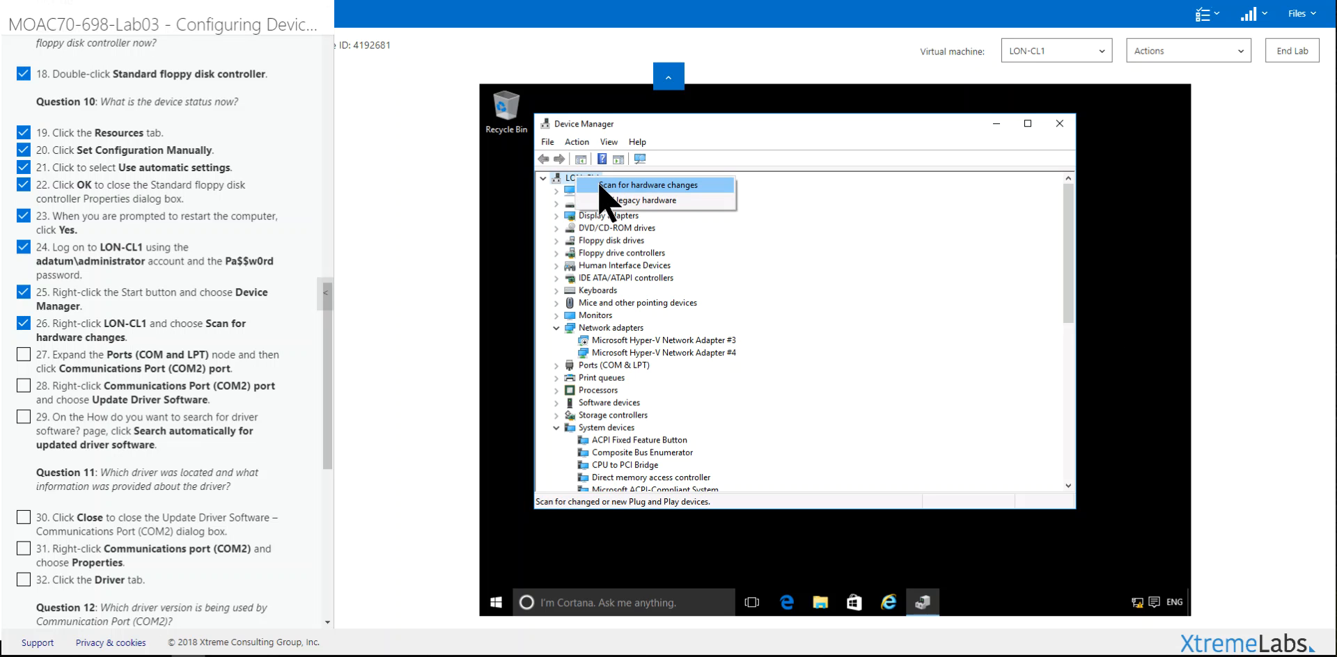
{"action": "left_click", "coordinate": [599, 186]}
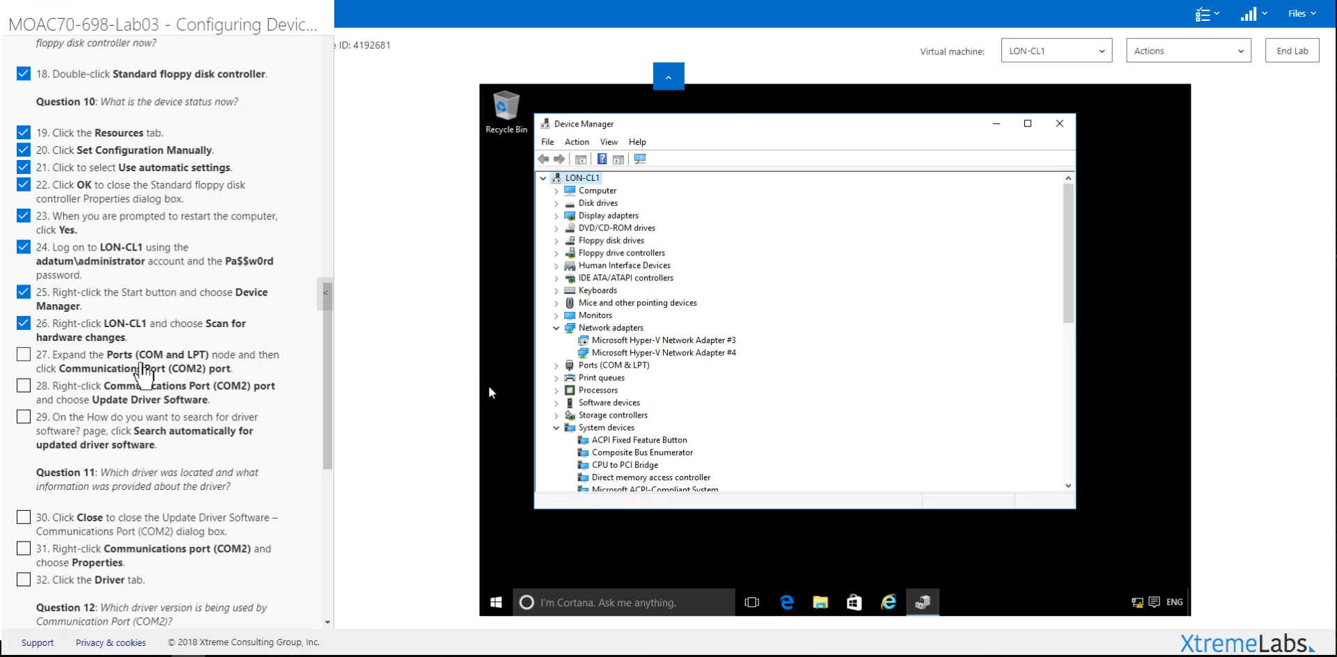
Step: Collapse System devices, expand Ports (COM & LPT), and start the driver update for Communications Port (COM2)
{"action": "left_click", "coordinate": [565, 427]}
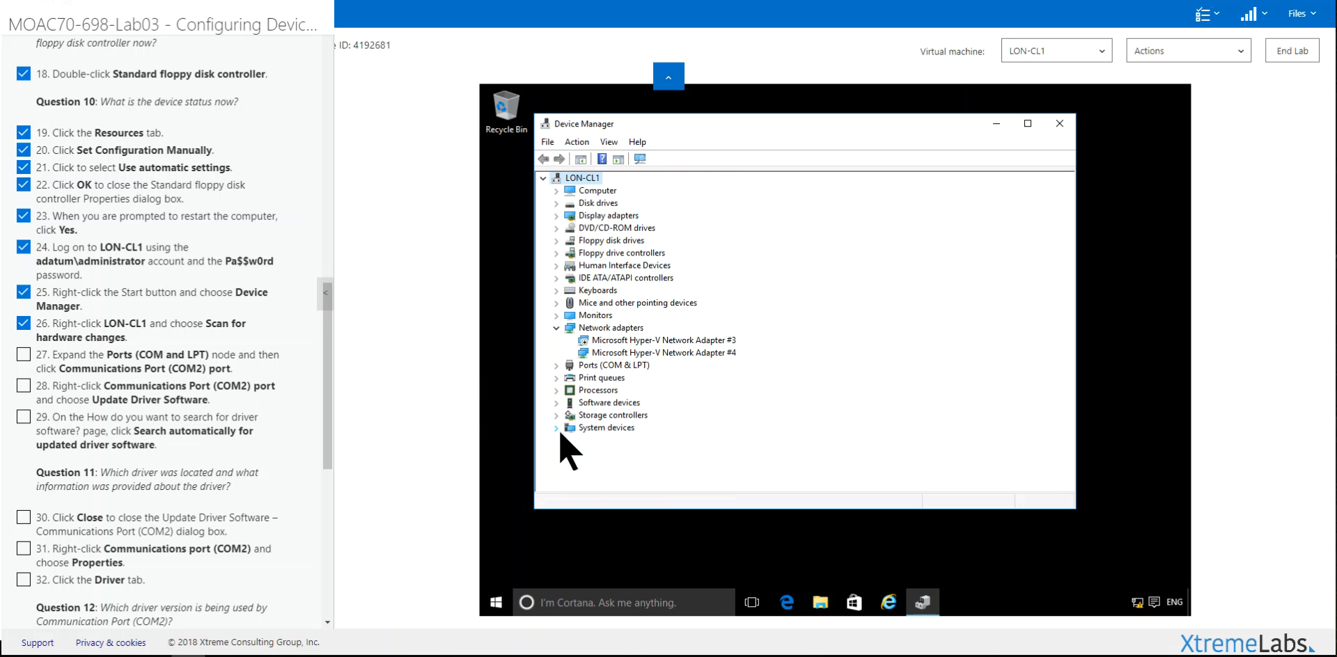
{"action": "left_click", "coordinate": [557, 365]}
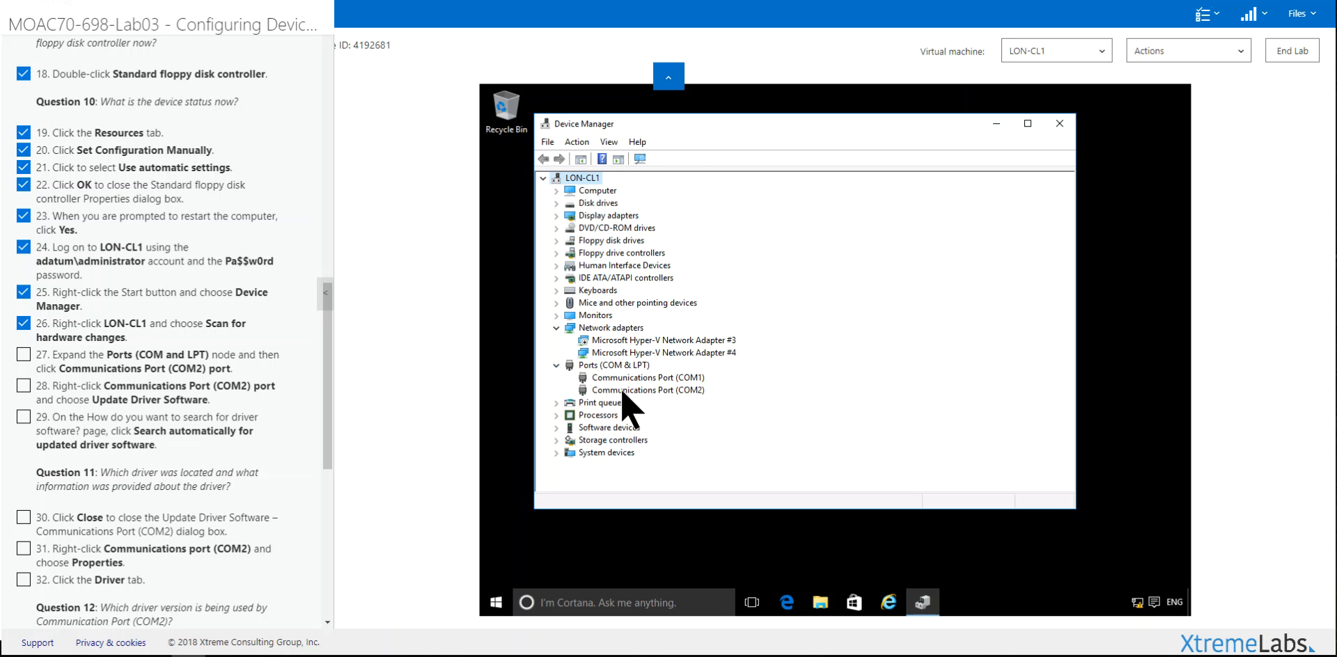
{"action": "left_click", "coordinate": [623, 392]}
{"action": "right_click", "coordinate": [624, 393]}
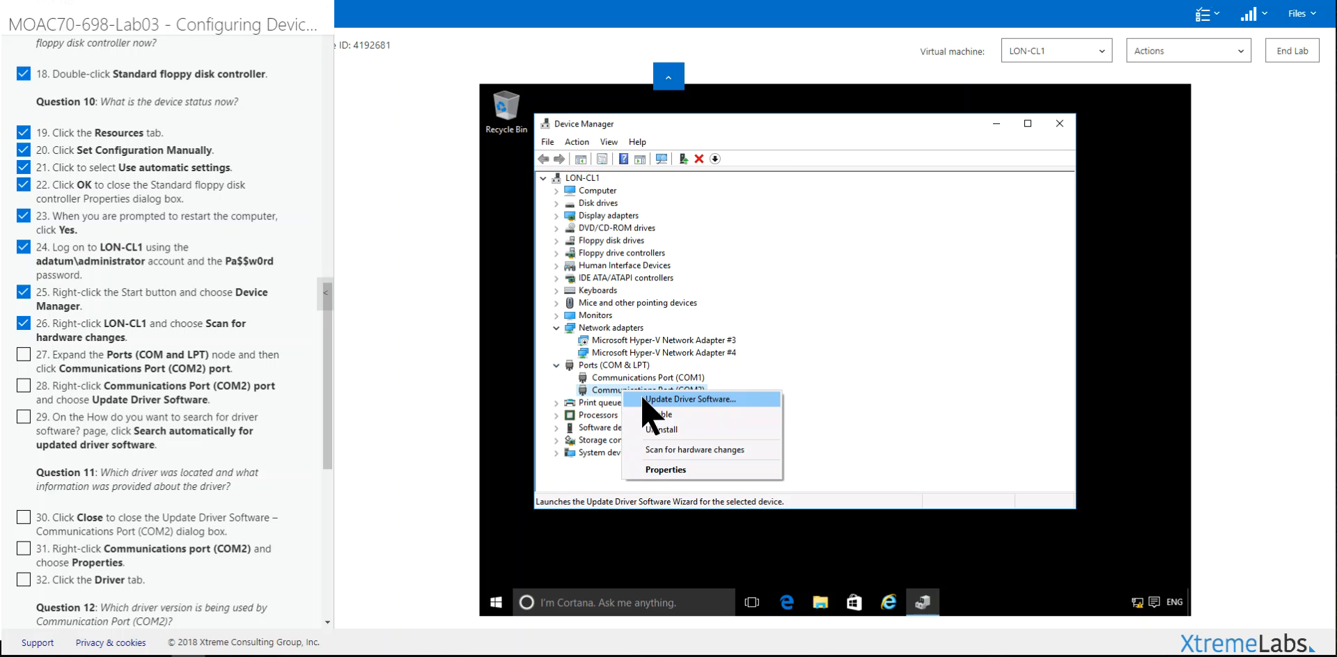
{"action": "left_click", "coordinate": [642, 400]}
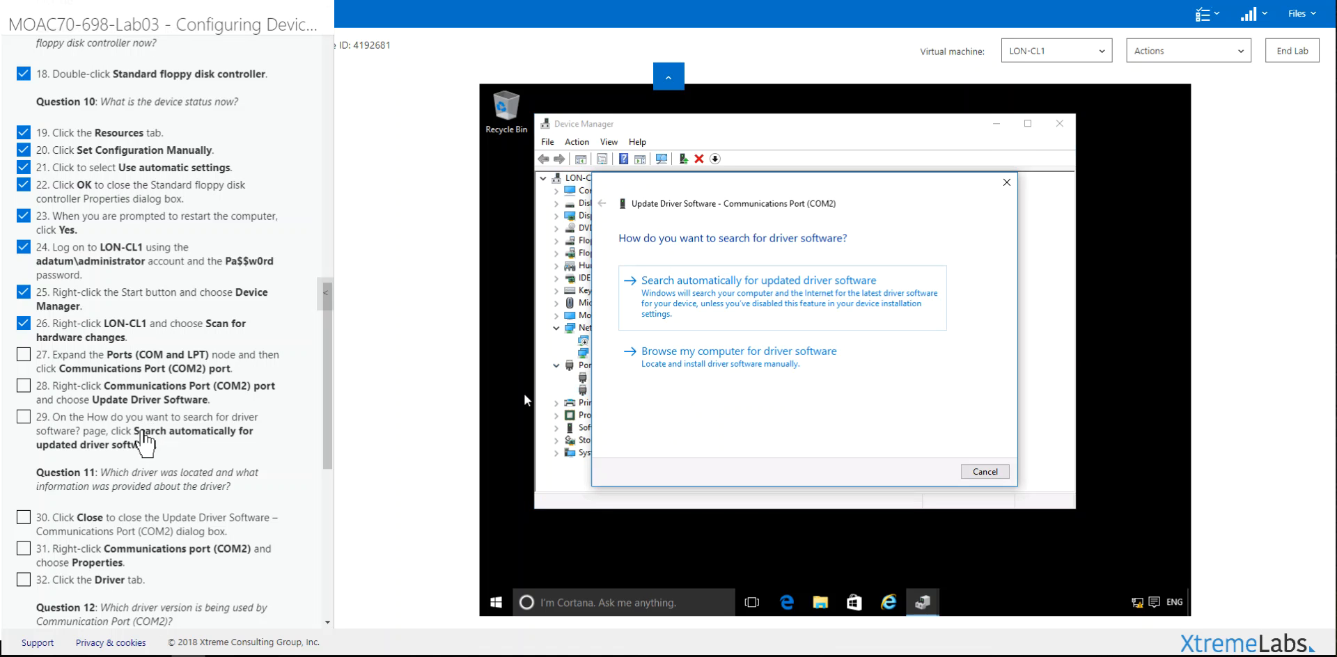
Step: Tick lab steps 27 and 28, correcting an accidental extra tick
{"action": "left_click", "coordinate": [112, 394]}
{"action": "left_click", "coordinate": [120, 366]}
{"action": "left_click", "coordinate": [124, 387]}
{"action": "left_click", "coordinate": [123, 365]}
{"action": "left_click", "coordinate": [112, 394]}
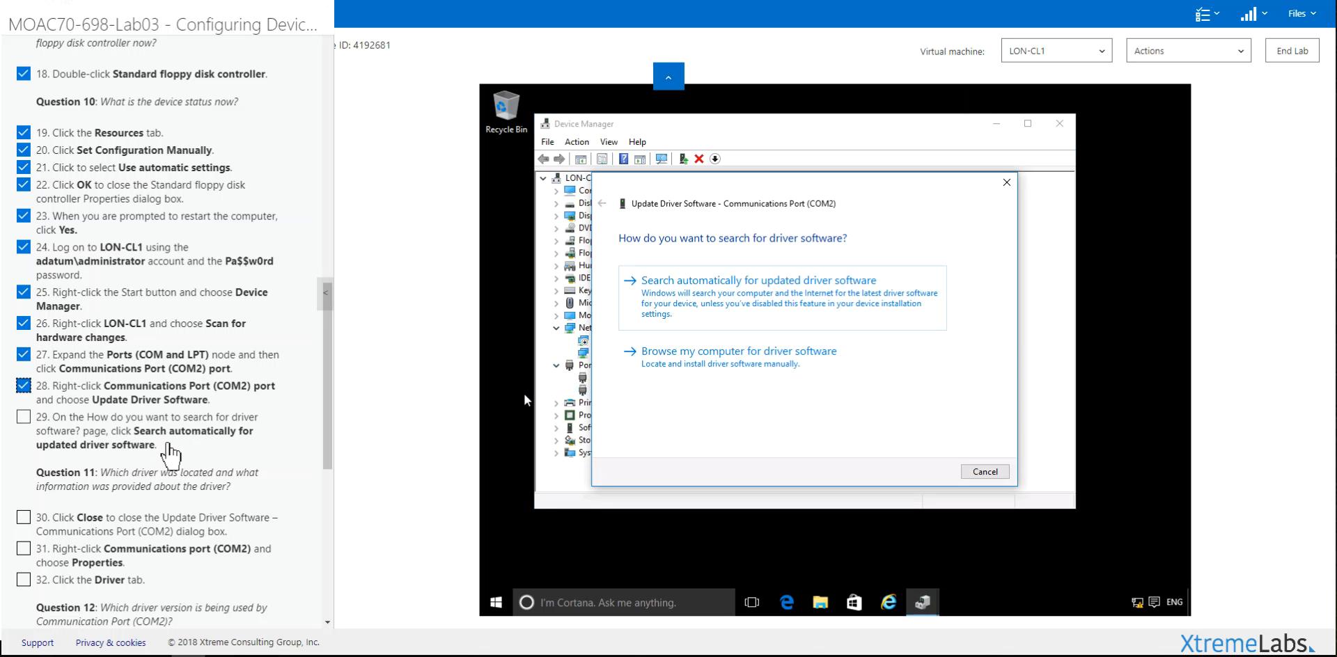
Step: Search automatically for a COM2 driver, which finds the best one already installed; tick steps 29–30
{"action": "left_click", "coordinate": [687, 297]}
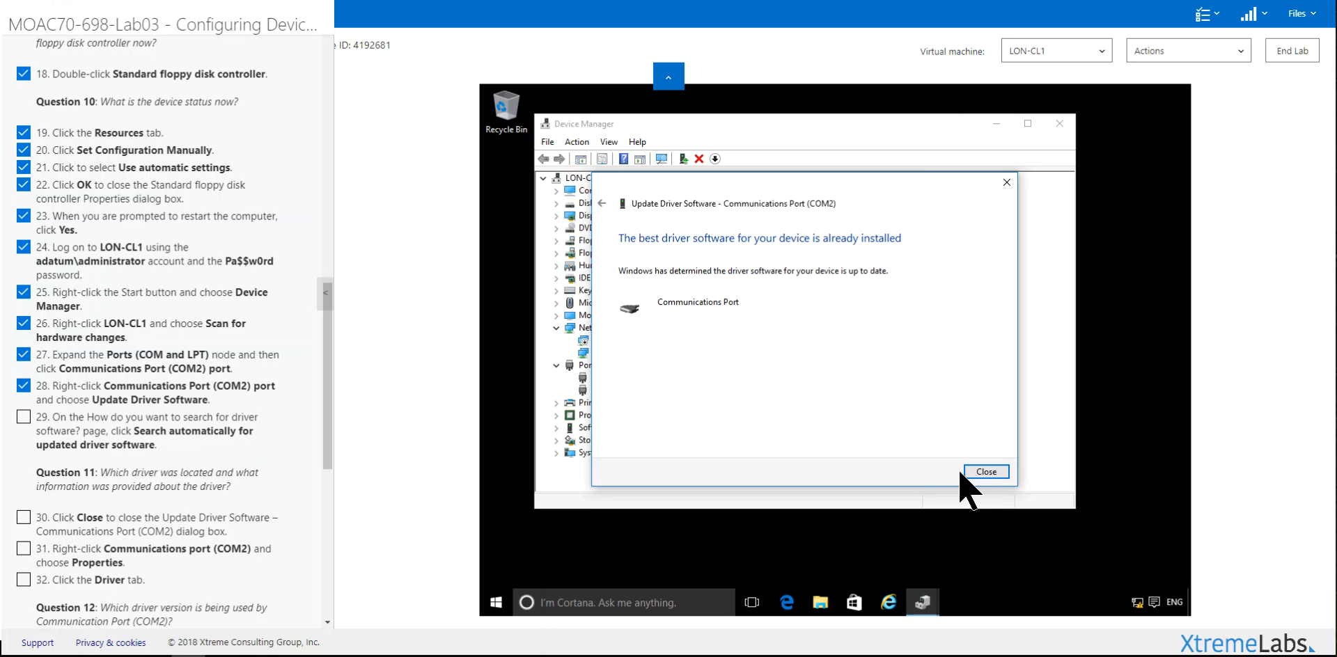
{"action": "left_click", "coordinate": [982, 472]}
{"action": "left_click", "coordinate": [122, 418]}
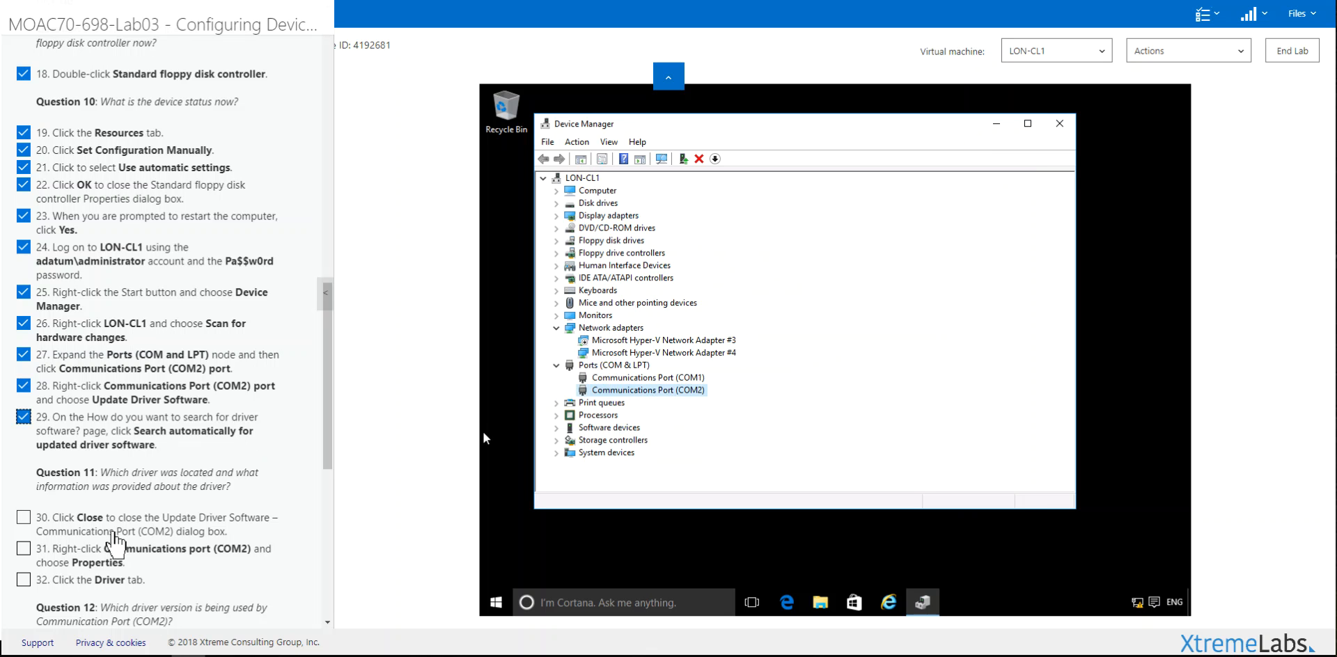
{"action": "left_click", "coordinate": [185, 532]}
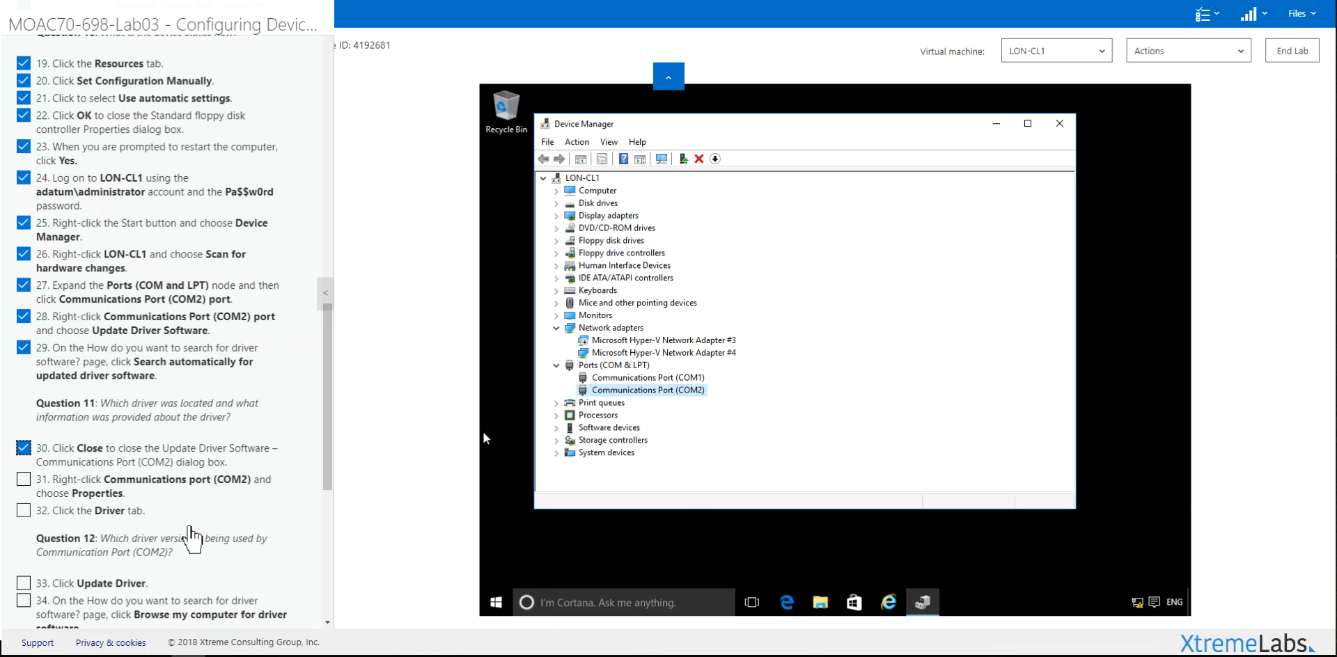
{"action": "right_click", "coordinate": [612, 390]}
Step: Check COM2's Microsoft 10.0.10586.0 driver on the Driver tab and start Update Driver
{"action": "left_click", "coordinate": [657, 475]}
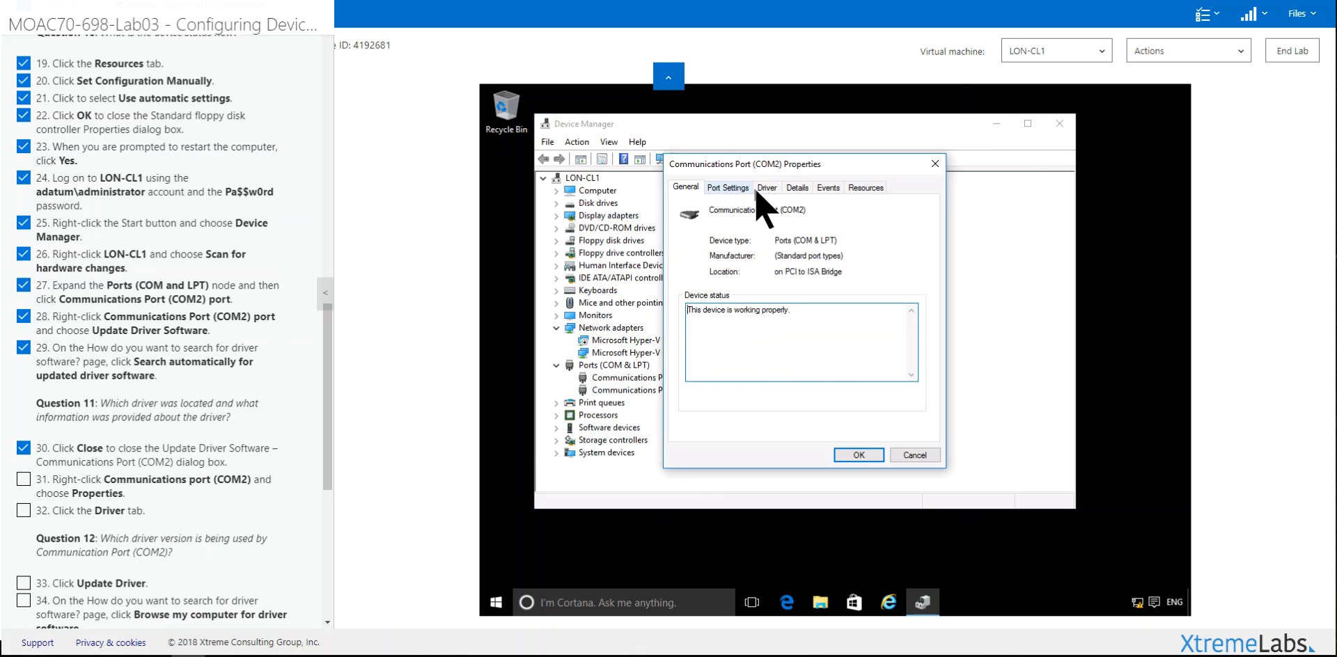
{"action": "left_click", "coordinate": [761, 191]}
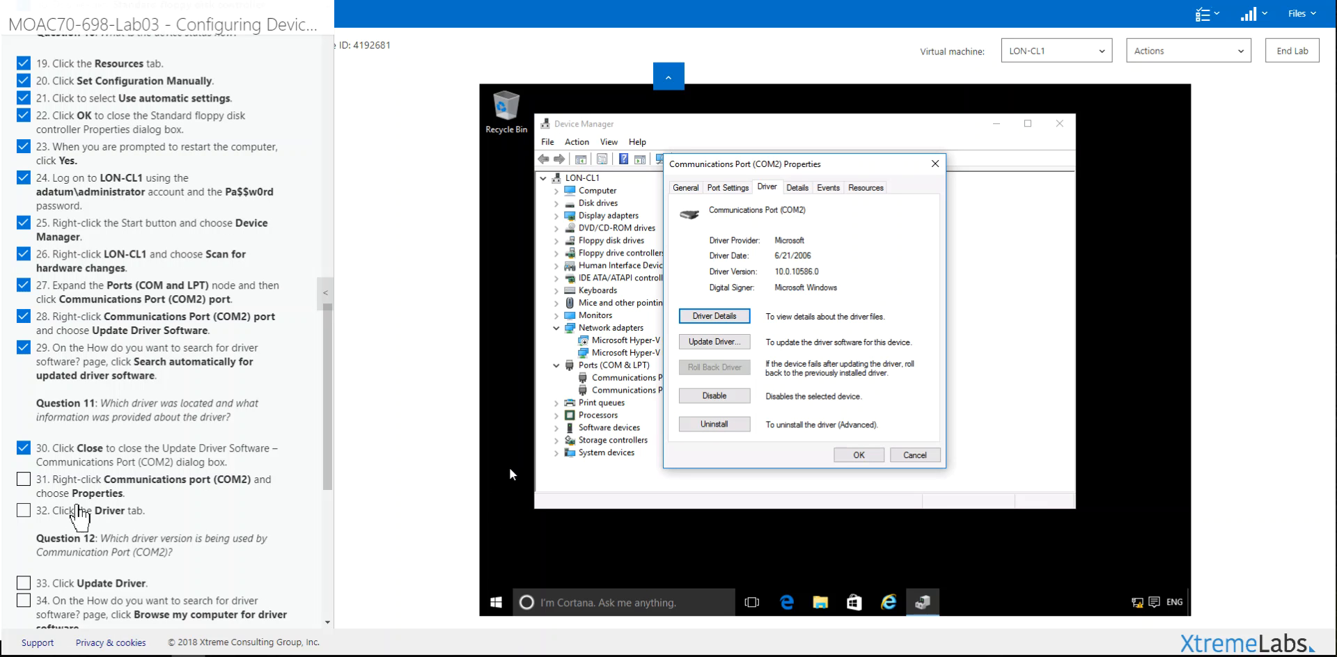
{"action": "left_click", "coordinate": [81, 498]}
{"action": "left_click", "coordinate": [84, 512]}
{"action": "scroll", "coordinate": [97, 512], "scroll_direction": "down", "scroll_amount": 3}
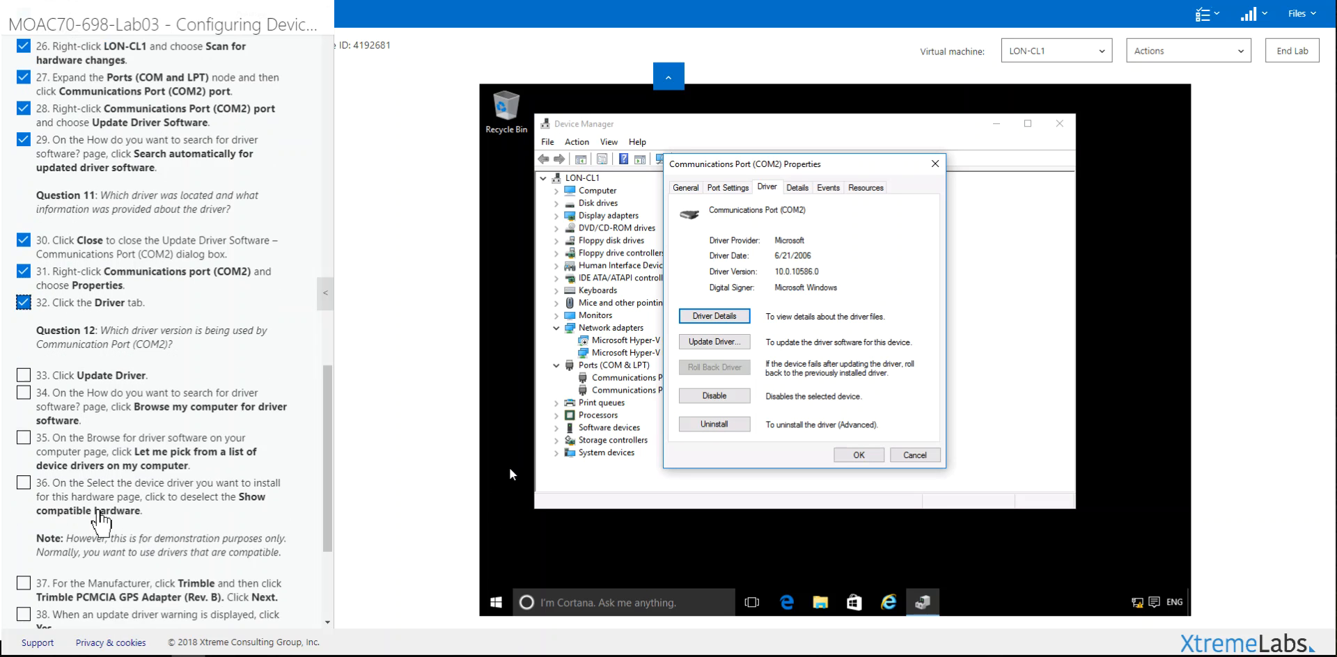
{"action": "scroll", "coordinate": [100, 513], "scroll_direction": "down", "scroll_amount": 1}
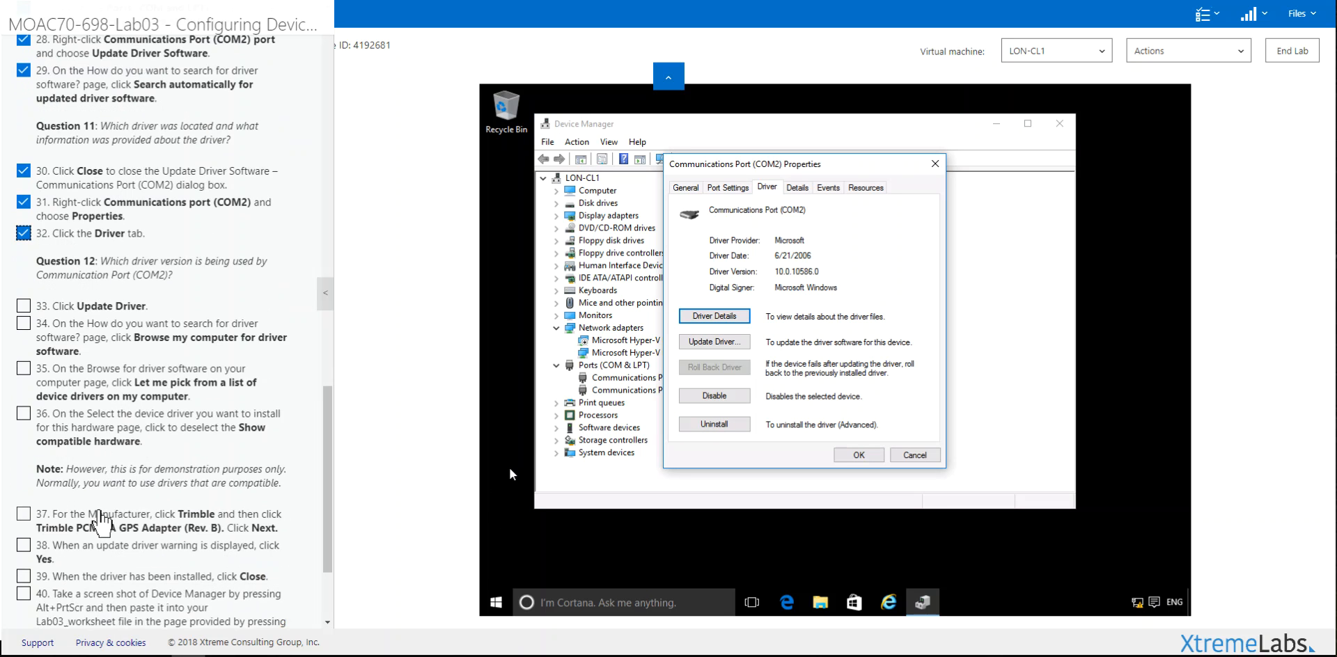
{"action": "left_click", "coordinate": [701, 341]}
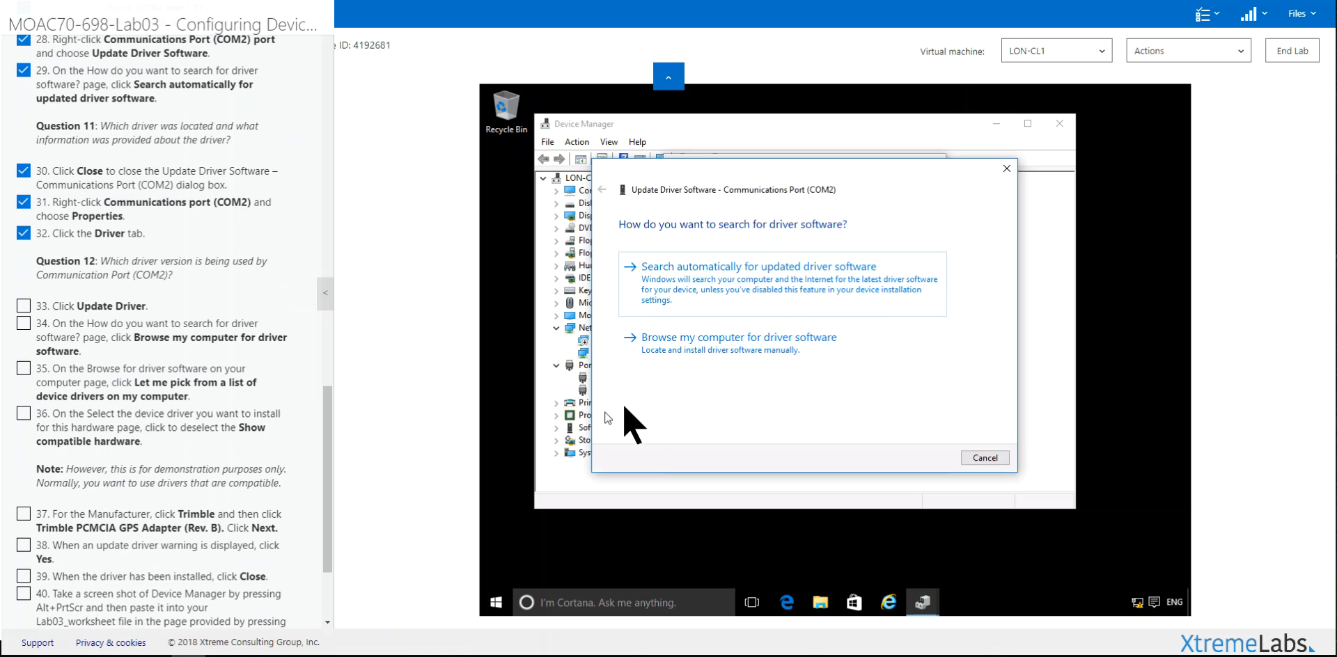
Step: Choose to browse the computer and pick the COM2 driver from a list, ticking steps 33–35
{"action": "left_click", "coordinate": [707, 339]}
{"action": "left_click", "coordinate": [122, 307]}
{"action": "left_click", "coordinate": [120, 339]}
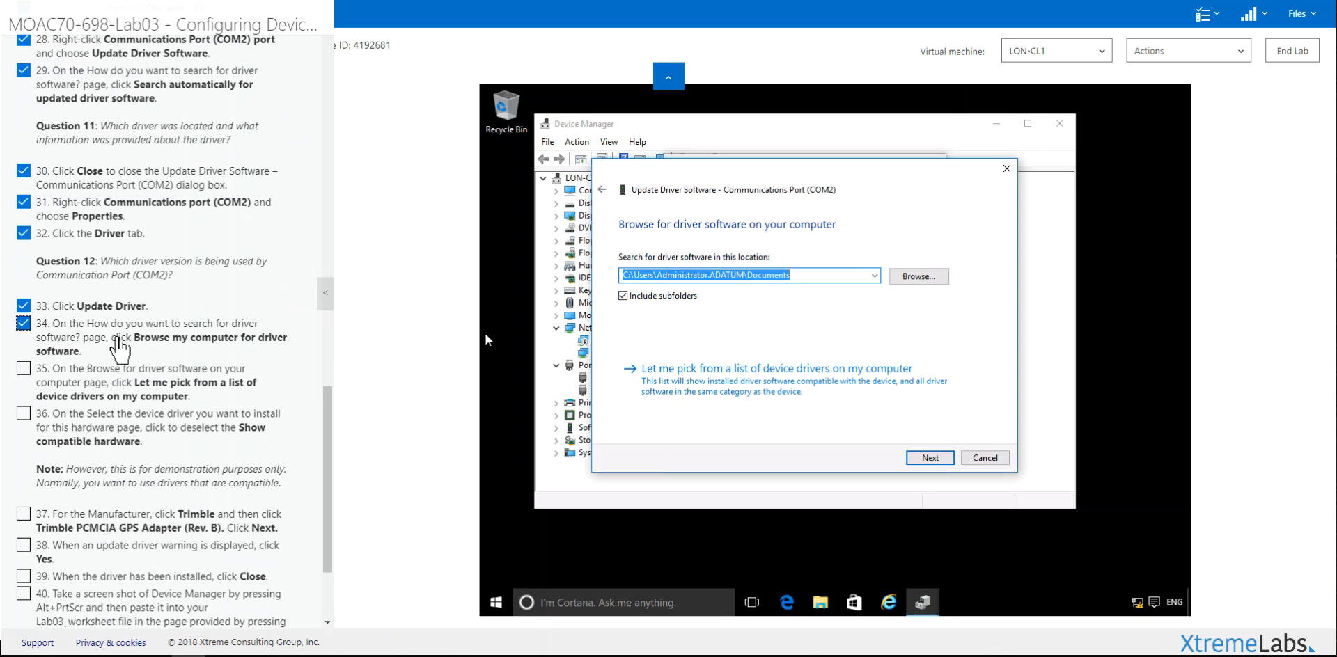
{"action": "left_click", "coordinate": [665, 382]}
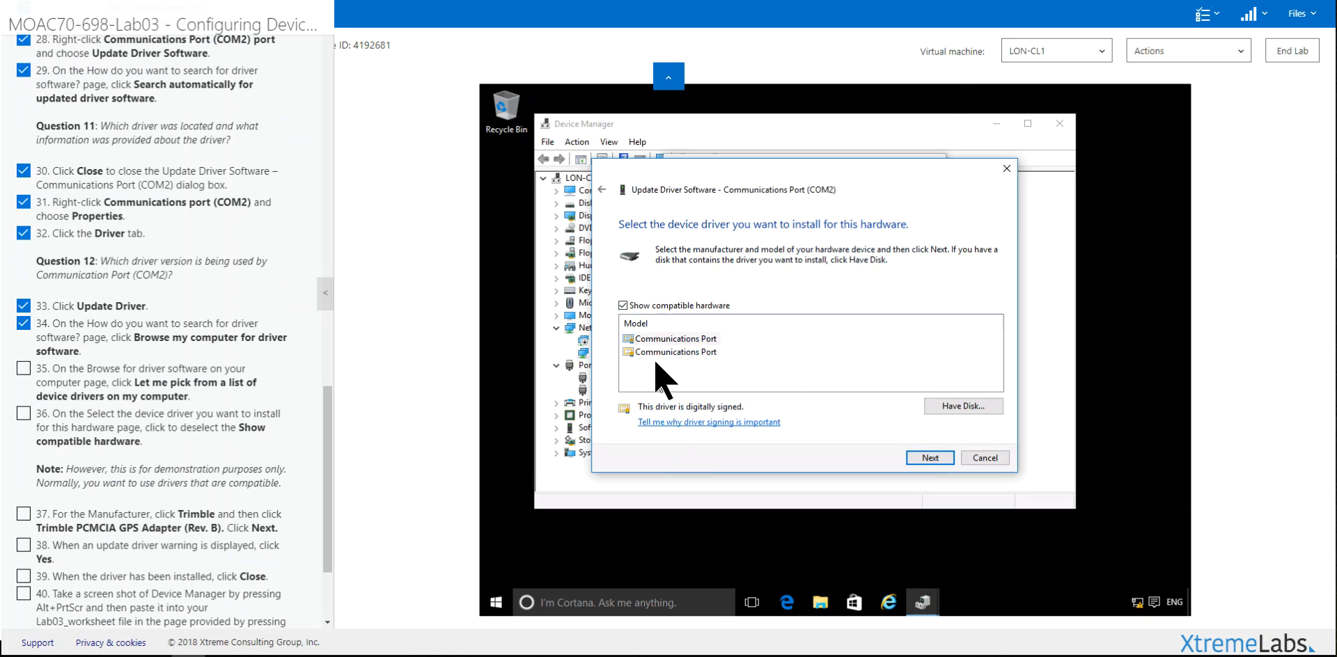
{"action": "left_click", "coordinate": [82, 357]}
Step: Show drivers for all hardware rather than only compatible ones and select manufacturer Trimble
{"action": "left_click", "coordinate": [623, 305]}
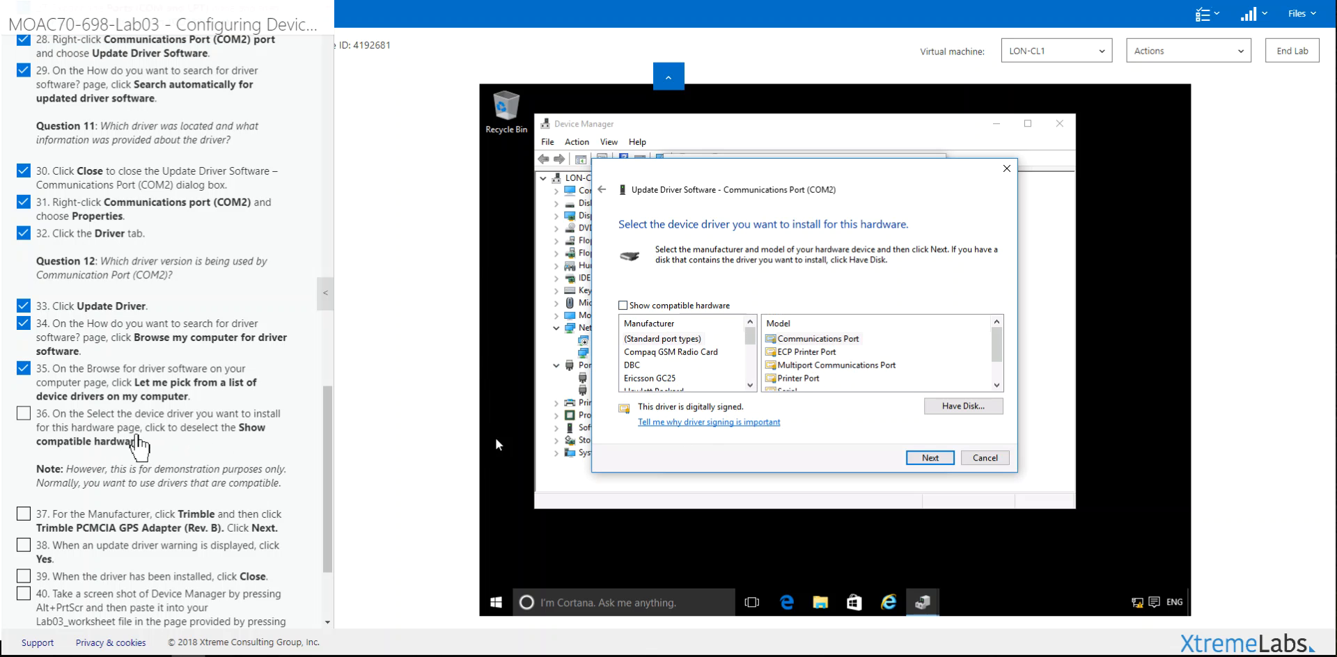
{"action": "left_click", "coordinate": [140, 446]}
{"action": "scroll", "coordinate": [178, 460], "scroll_direction": "down", "scroll_amount": 2}
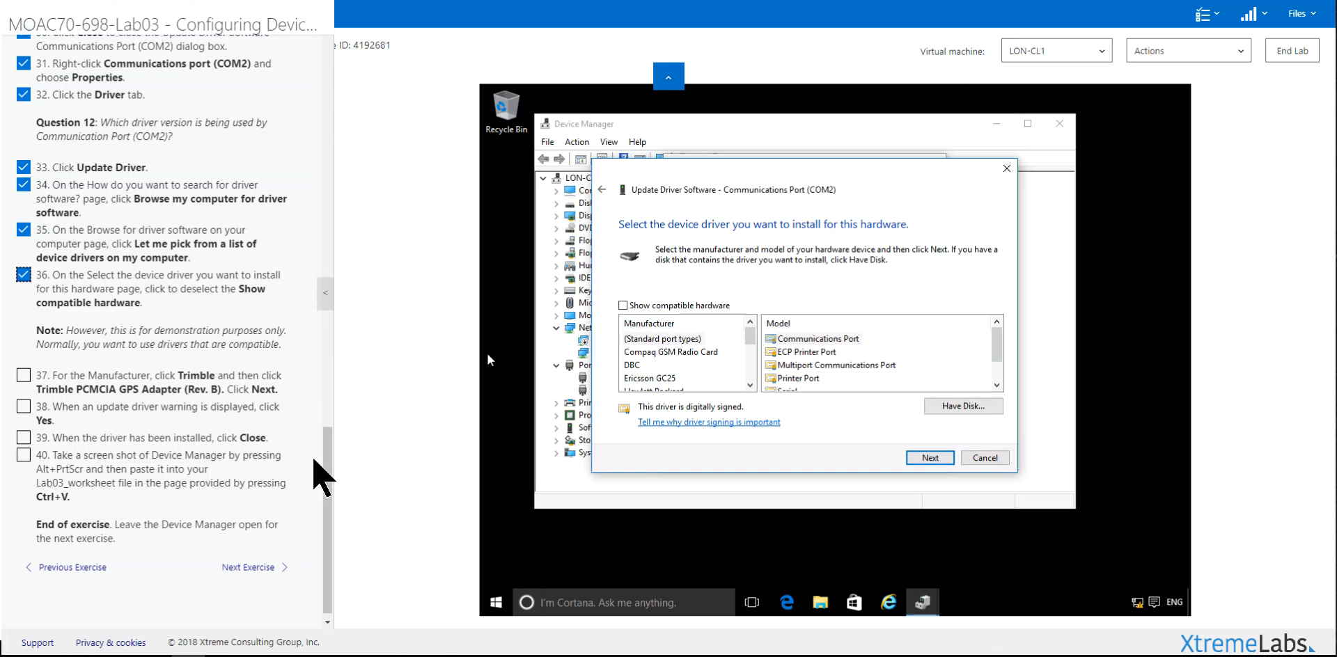
{"action": "left_click_drag", "start_coordinate": [752, 335], "coordinate": [752, 418]}
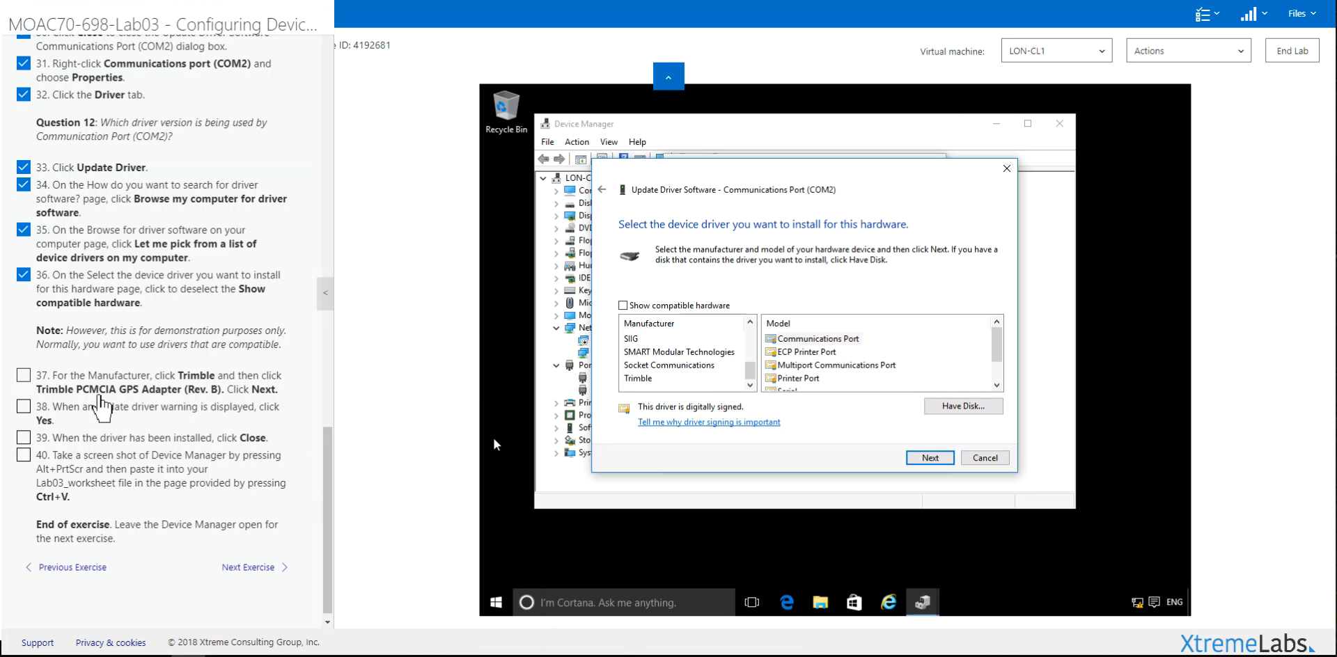
{"action": "left_click", "coordinate": [635, 378]}
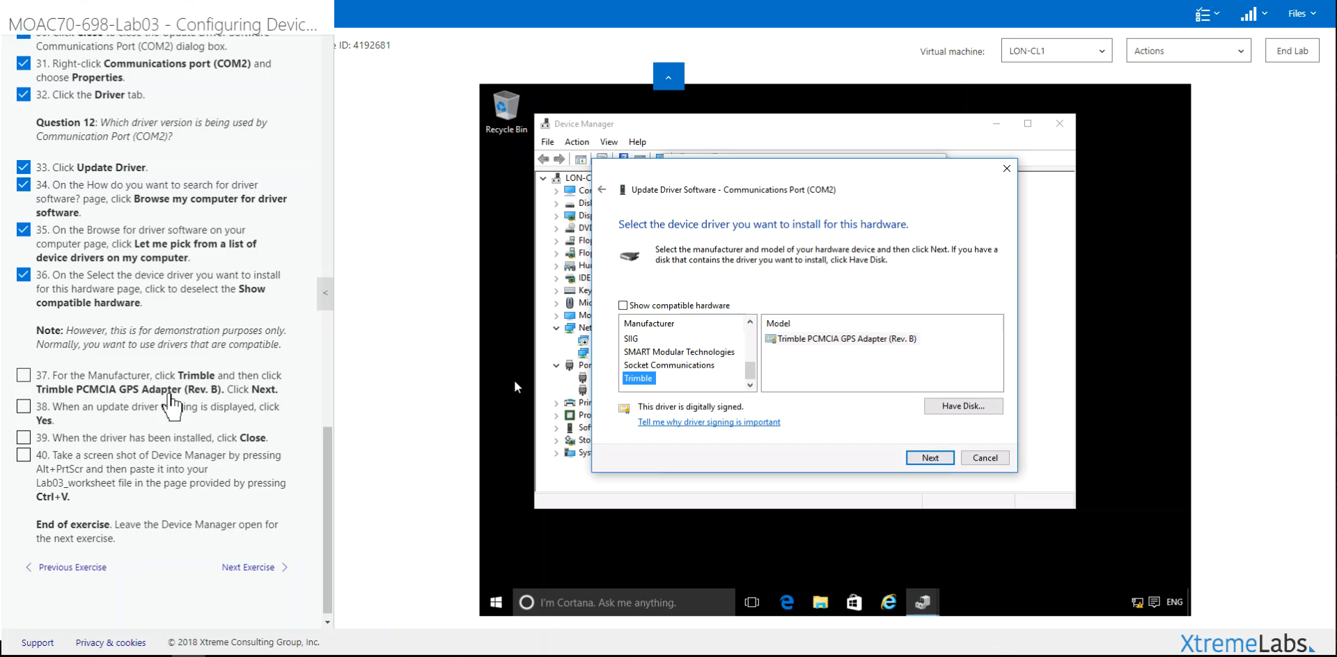
Step: Install the Trimble PCMCIA GPS Adapter (Rev. B) driver on COM2, accepting the unverified-driver warning
{"action": "double_click", "coordinate": [168, 389]}
{"action": "left_click", "coordinate": [839, 339]}
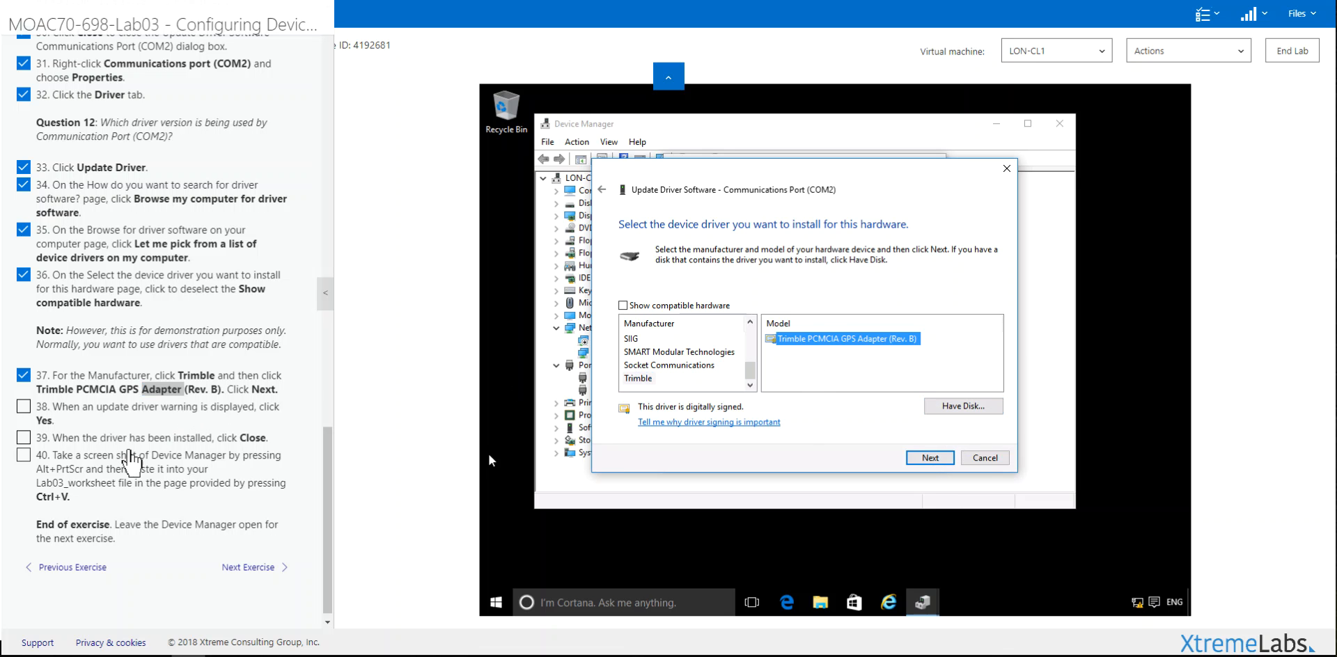
{"action": "left_click", "coordinate": [933, 460]}
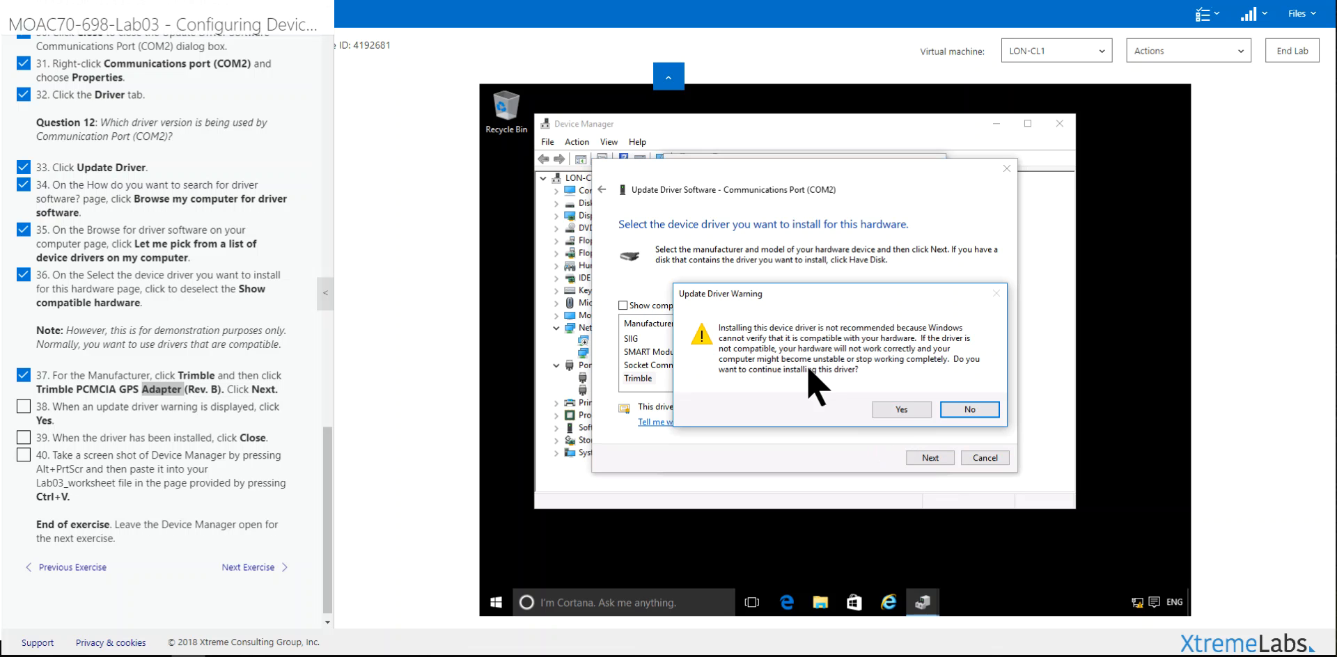
{"action": "left_click", "coordinate": [897, 409]}
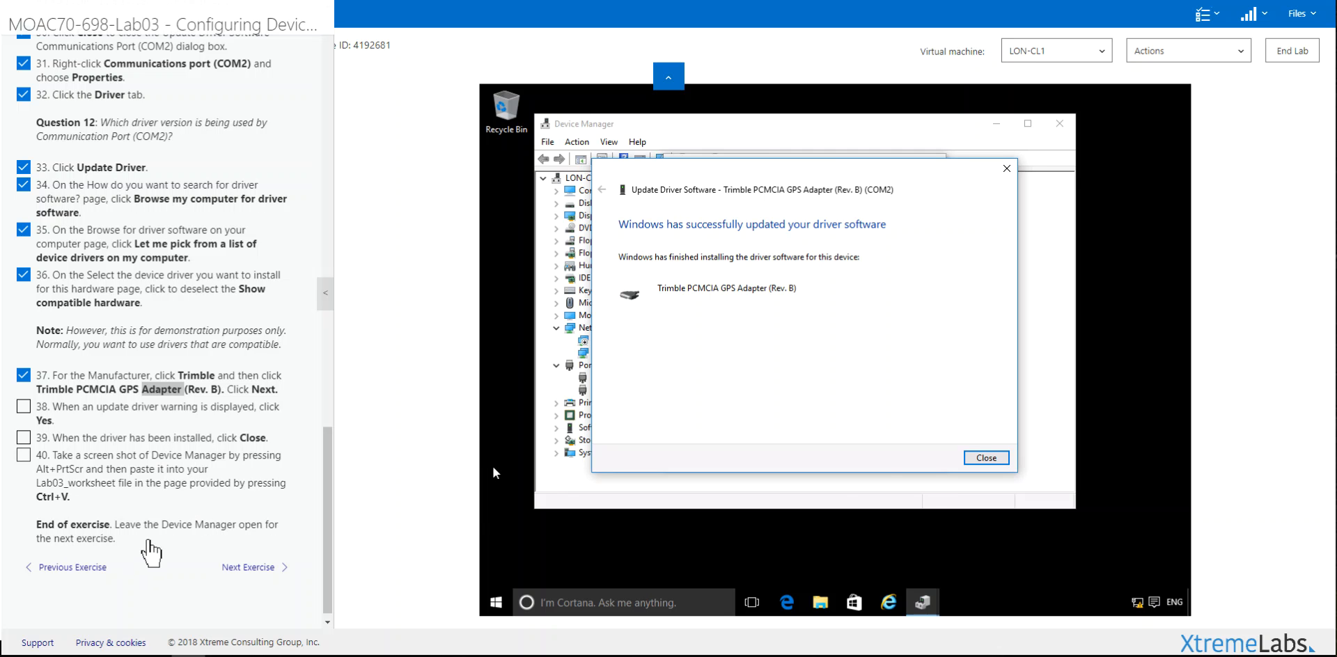
{"action": "left_click", "coordinate": [986, 458]}
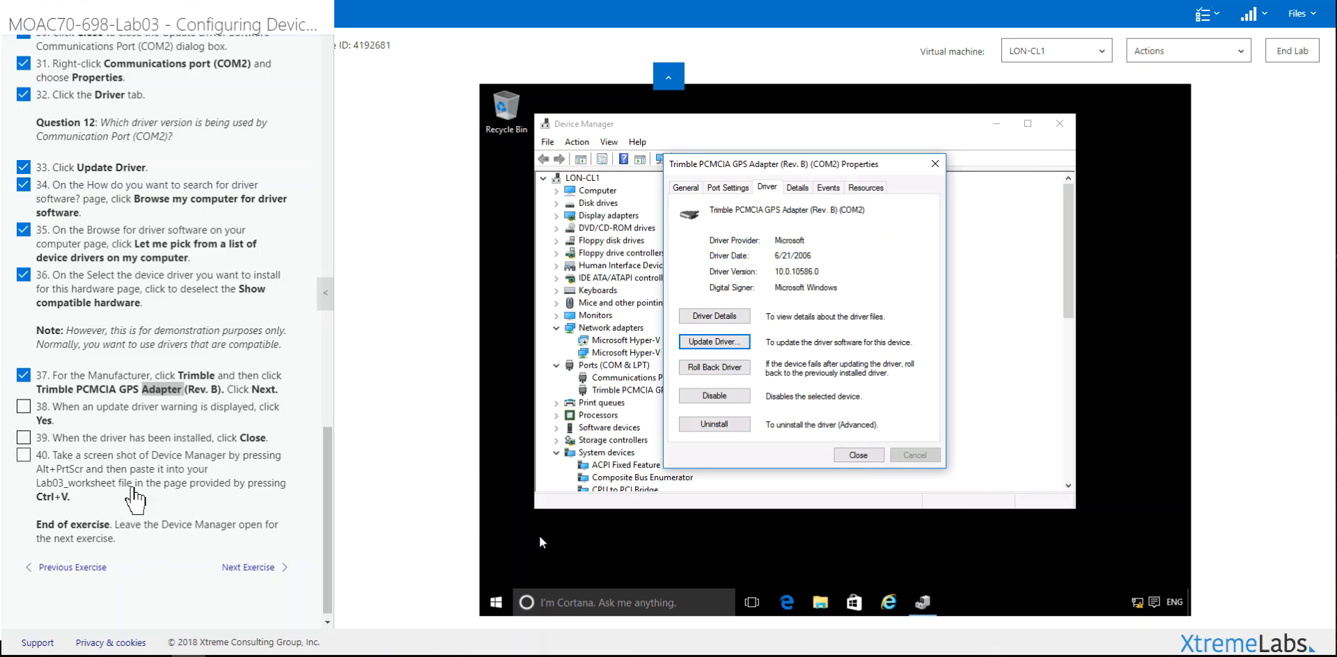
{"action": "left_click", "coordinate": [128, 417]}
{"action": "left_click", "coordinate": [127, 435]}
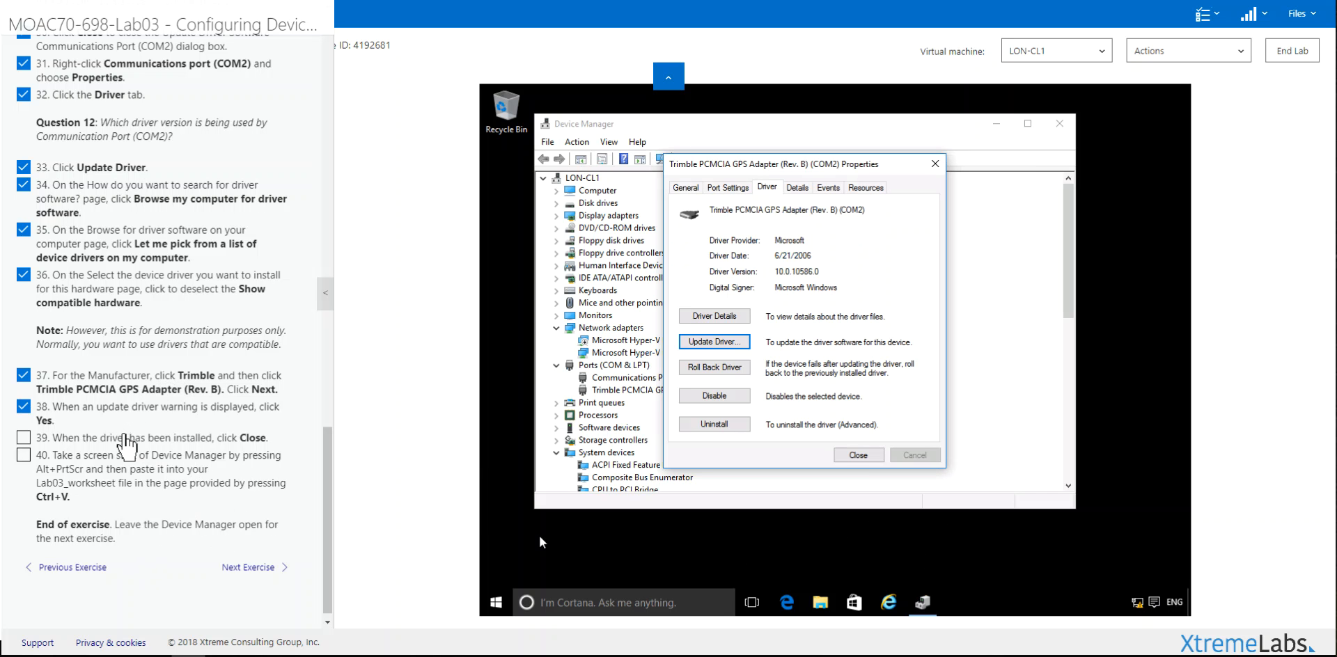
{"action": "left_click", "coordinate": [858, 454]}
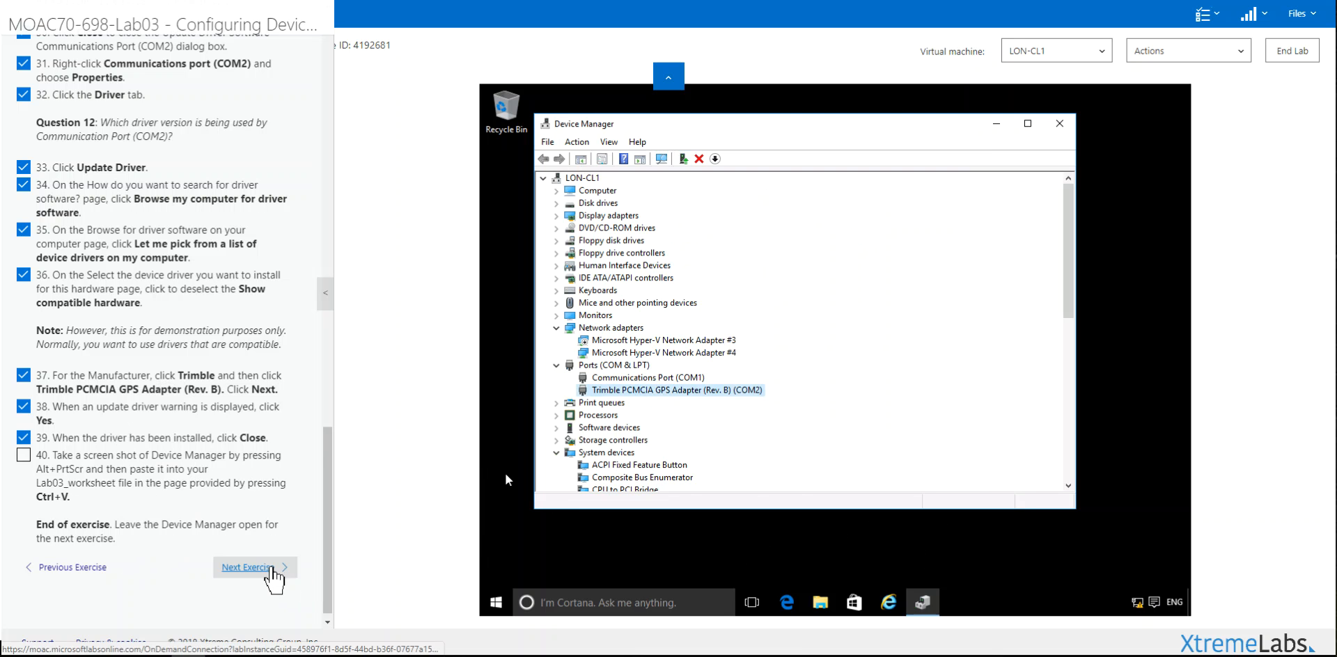
Step: Roll the Trimble adapter's driver back to the standard Communications Port (COM2) driver
{"action": "left_click", "coordinate": [272, 566]}
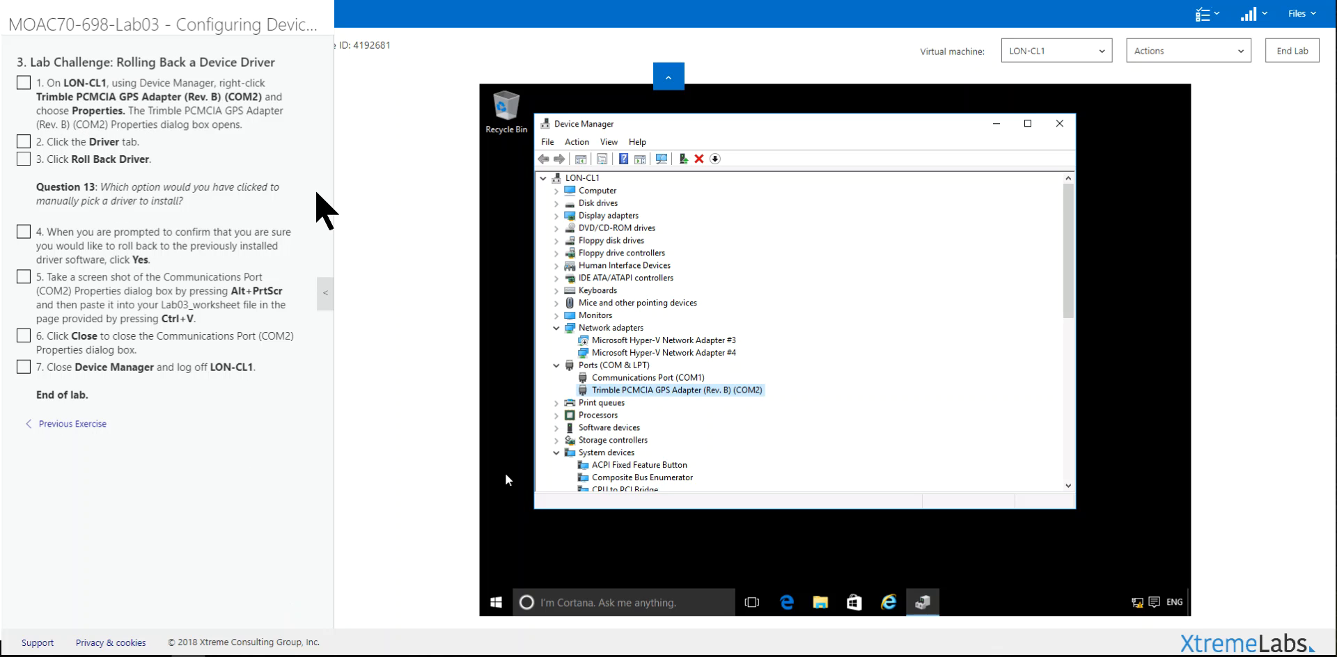
{"action": "right_click", "coordinate": [657, 392]}
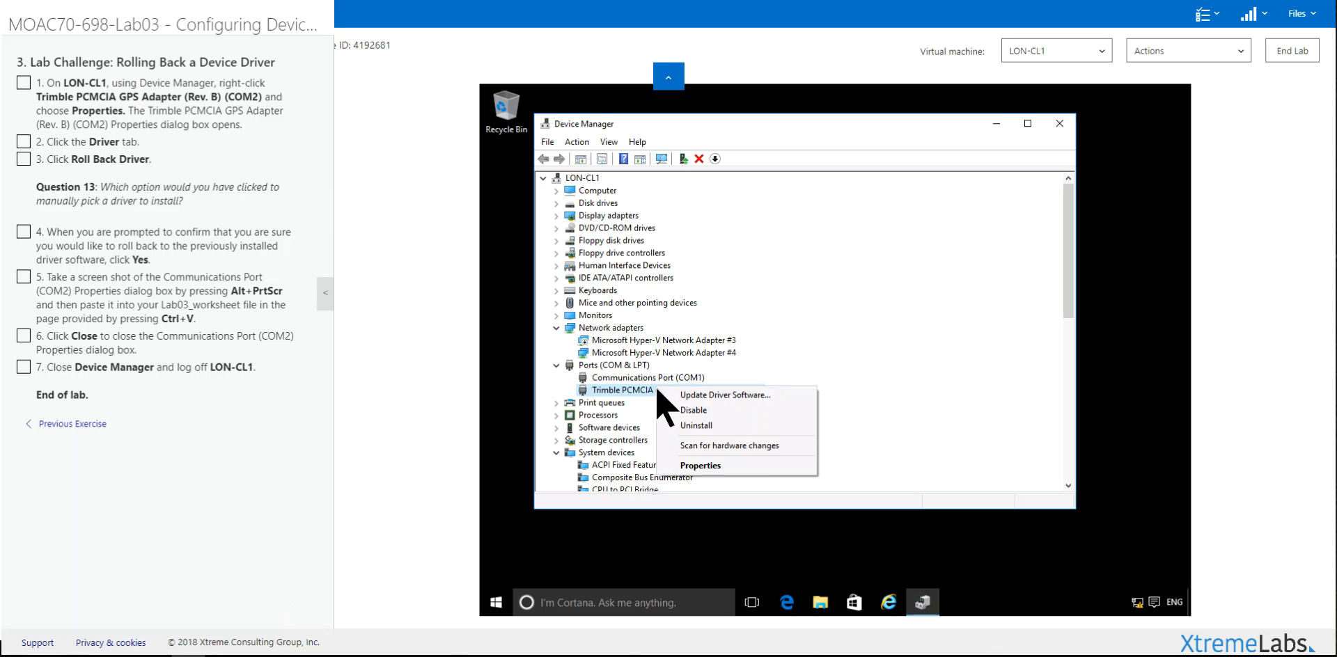
{"action": "left_click", "coordinate": [680, 465]}
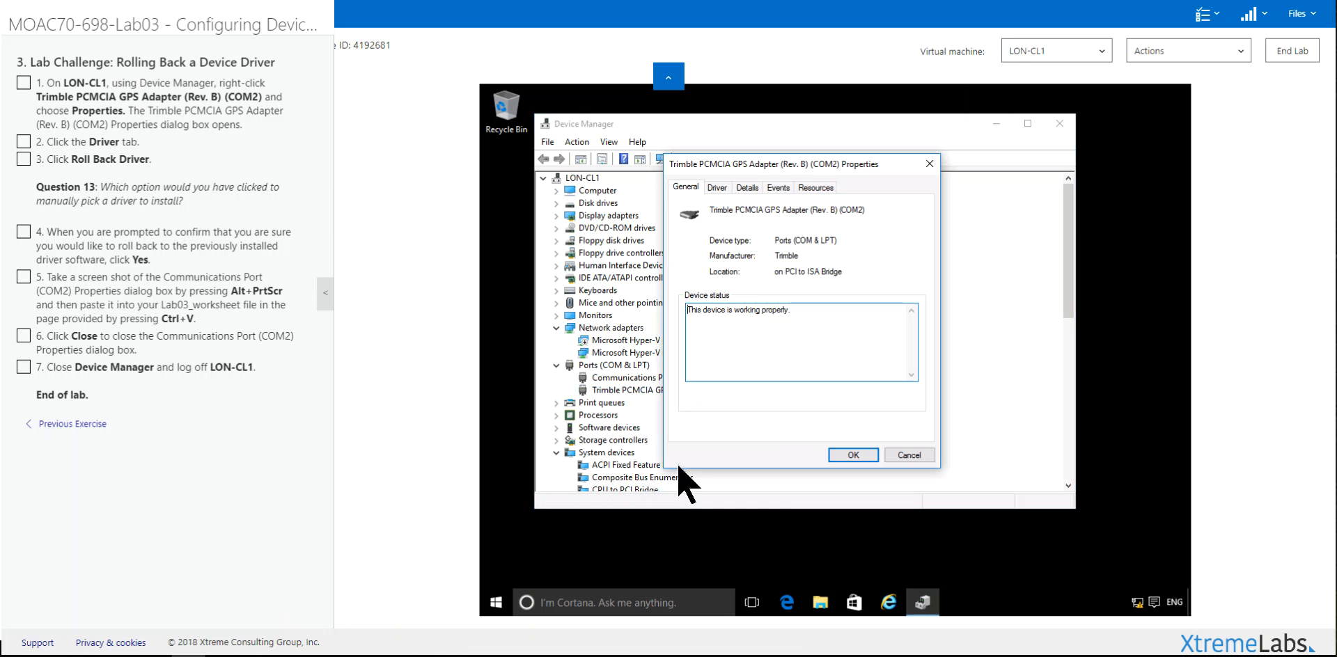
{"action": "left_click", "coordinate": [717, 188]}
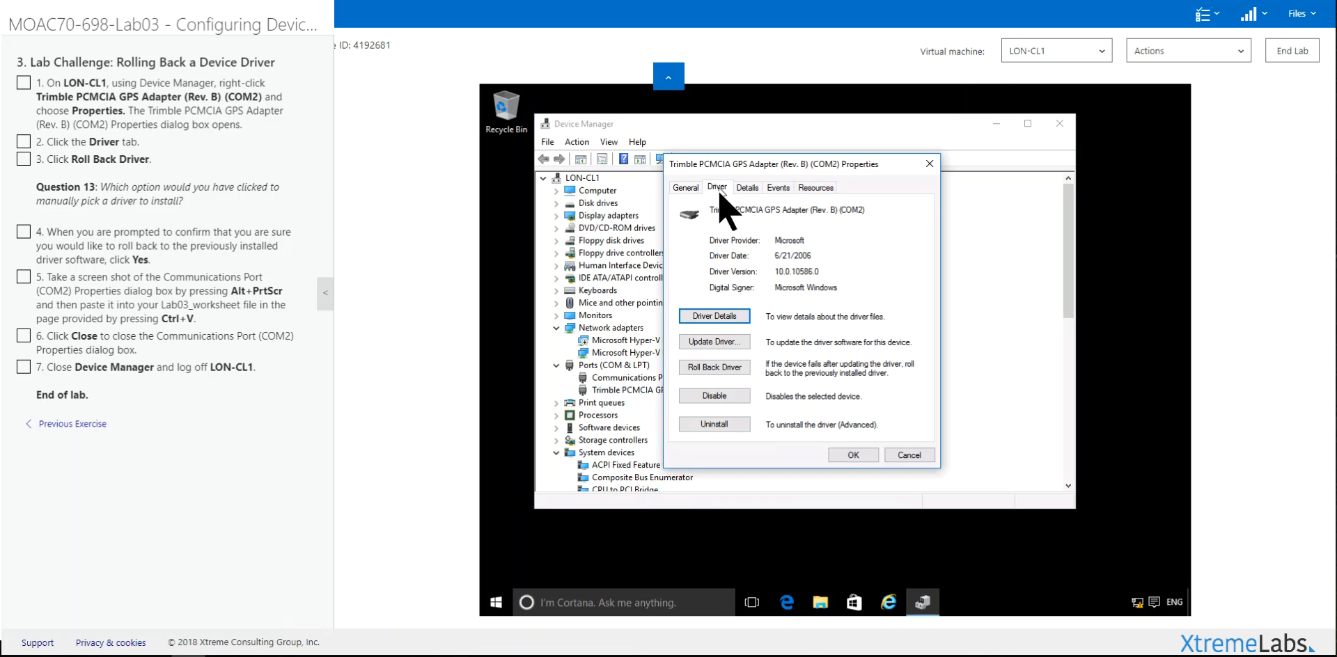
{"action": "left_click", "coordinate": [724, 371]}
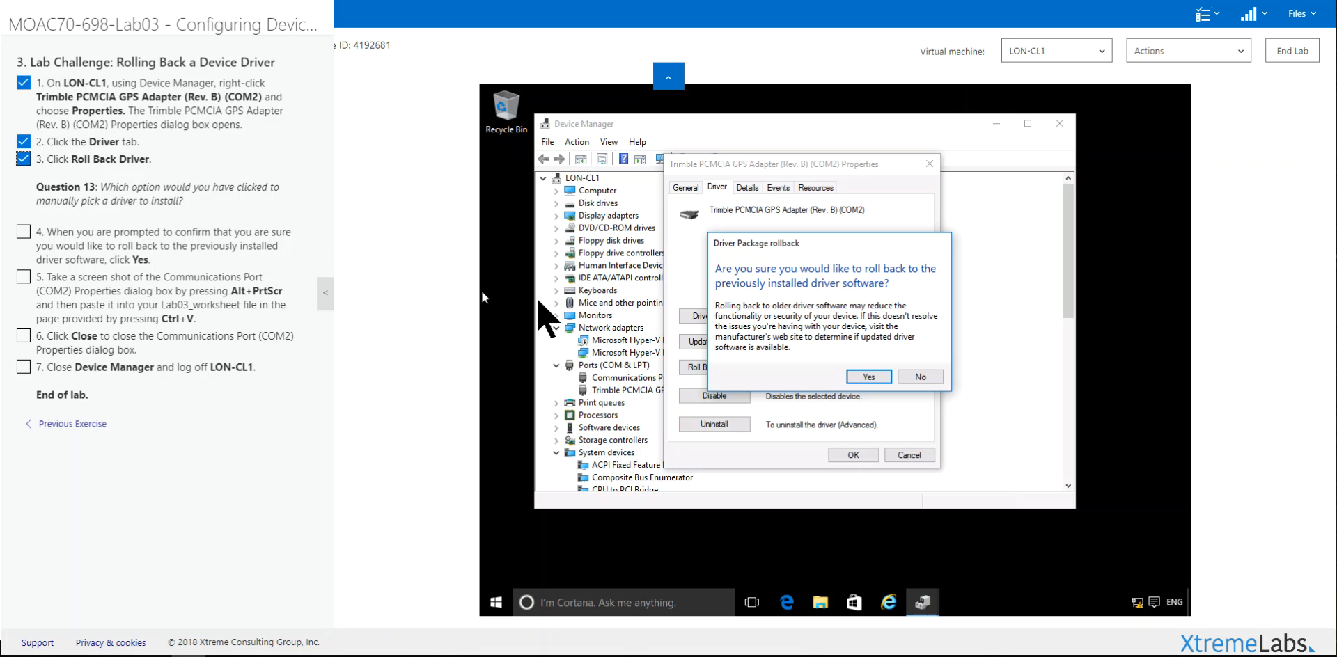
{"action": "left_click", "coordinate": [867, 377]}
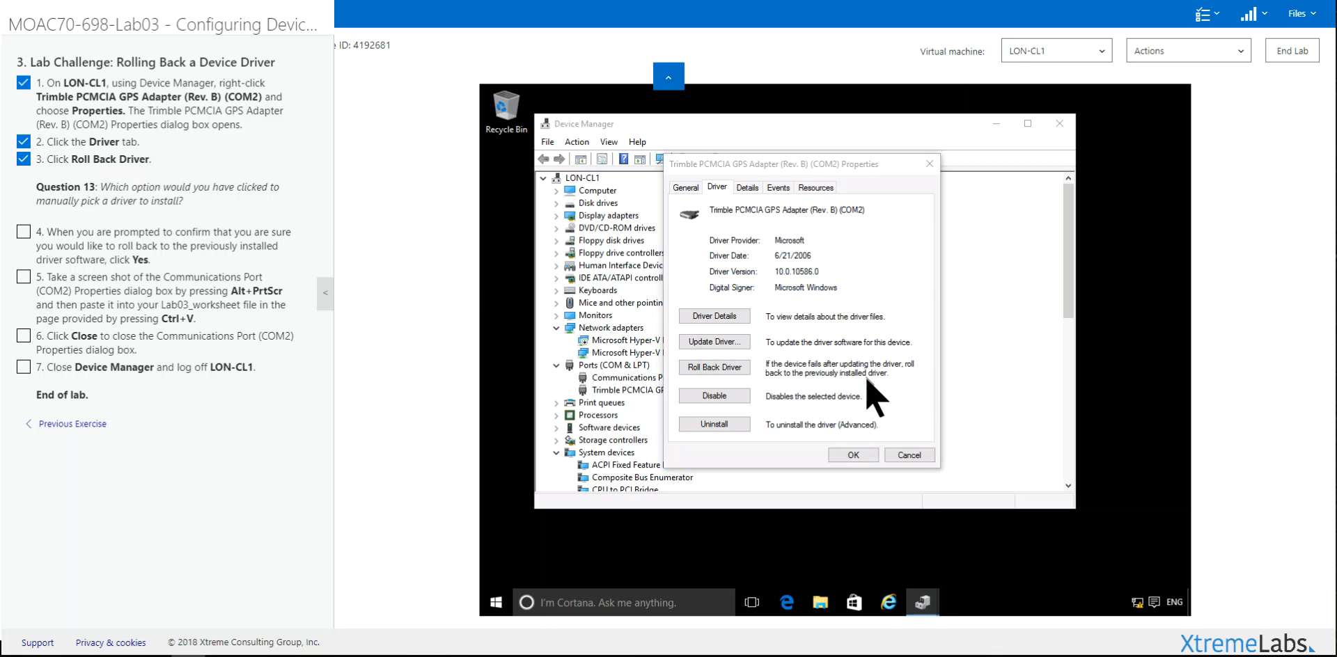
{"action": "left_click", "coordinate": [851, 456]}
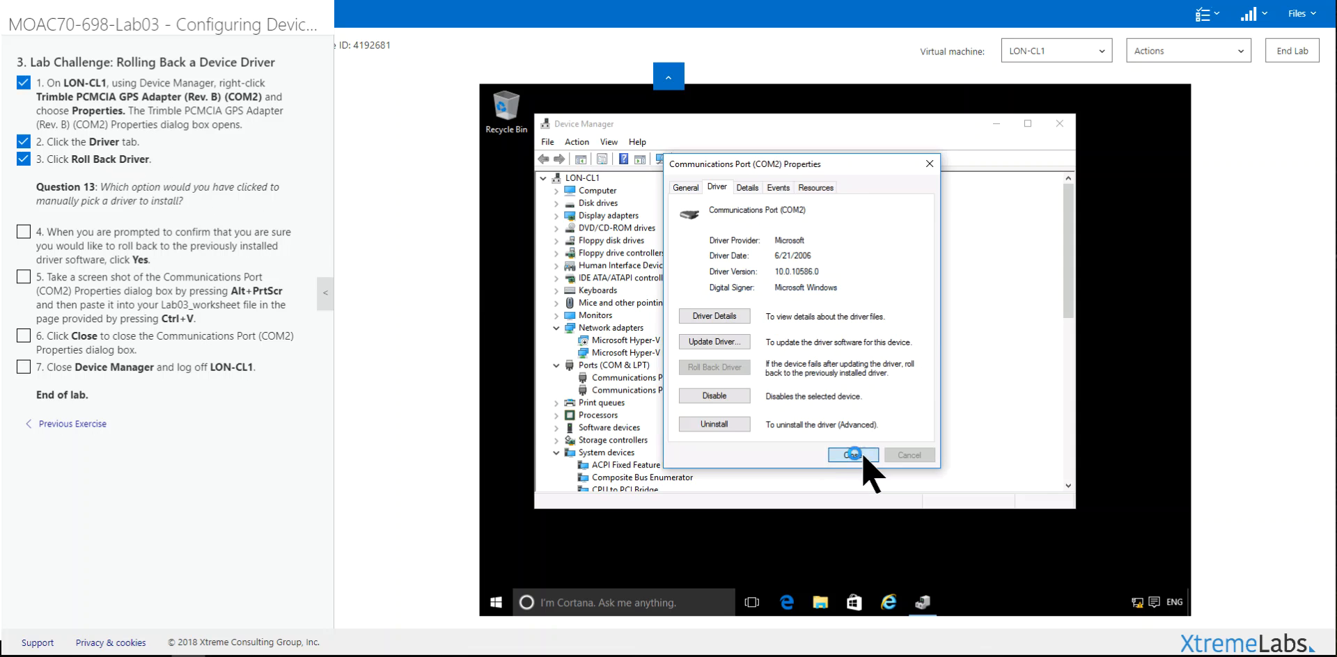